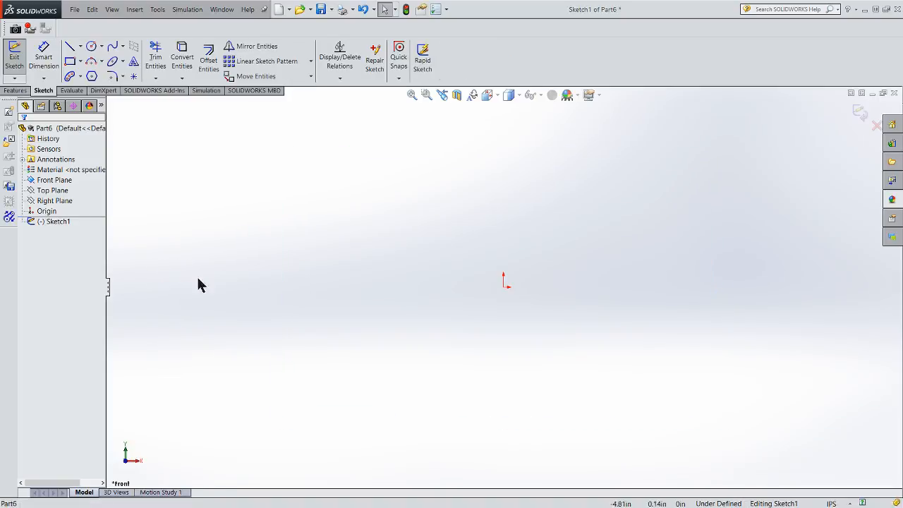
# Switch to the Word instructions, examine the dimensioned quarter-section sketch, and return to SOLIDWORKS.
pyautogui.moveTo(0, 117); pyautogui.dragTo(475, 129)
pyautogui.doubleClick(475, 129)
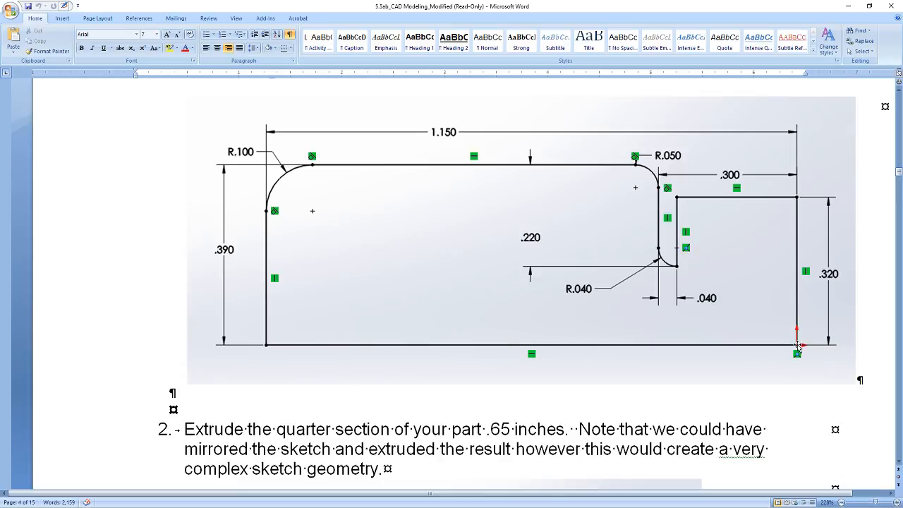
pyautogui.moveTo(666, 8); pyautogui.dragTo(0, 149)
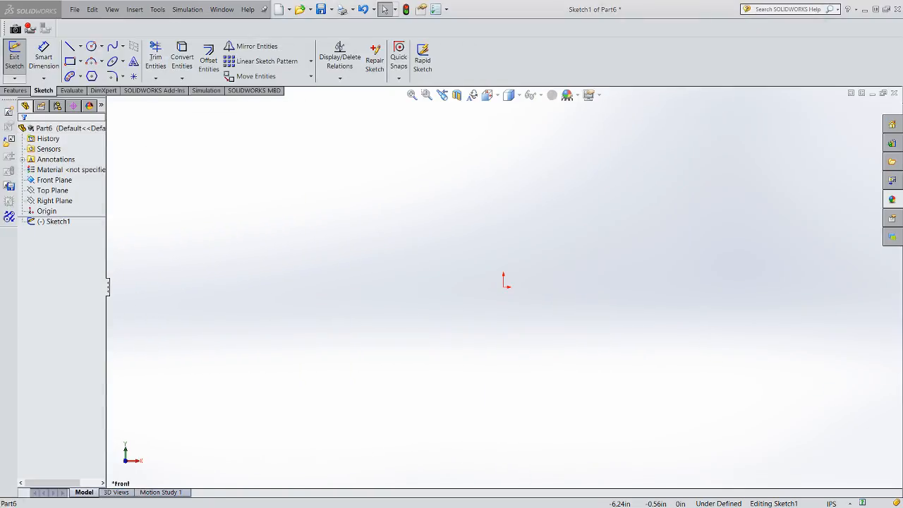
# Sketch a closed stepped line profile from the origin, about 4.04 in wide and 1.64 in high, with a narrow notch between the taller and shorter blocks.
pyautogui.click(69, 45)
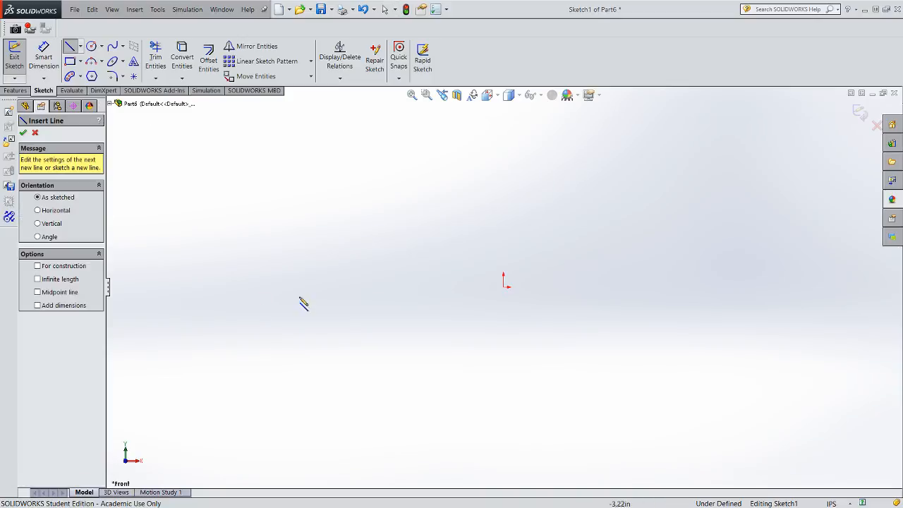
pyautogui.click(503, 286)
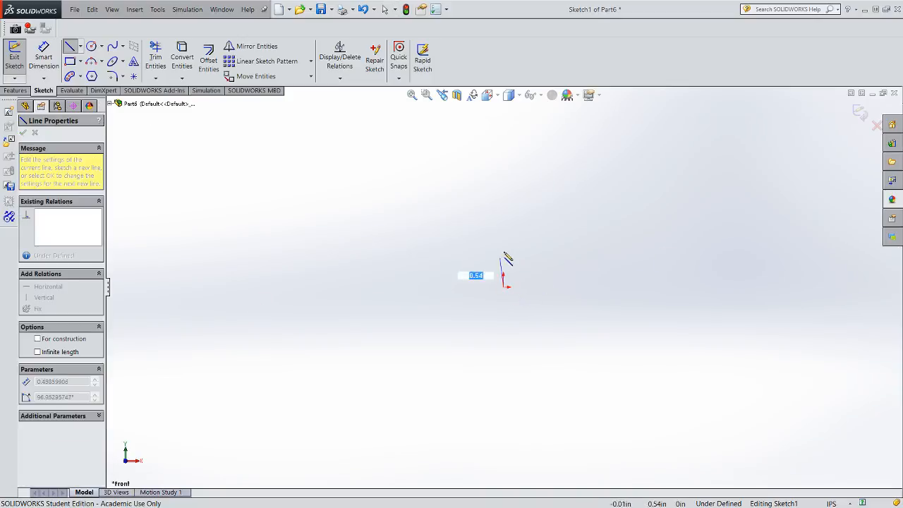
pyautogui.click(503, 213)
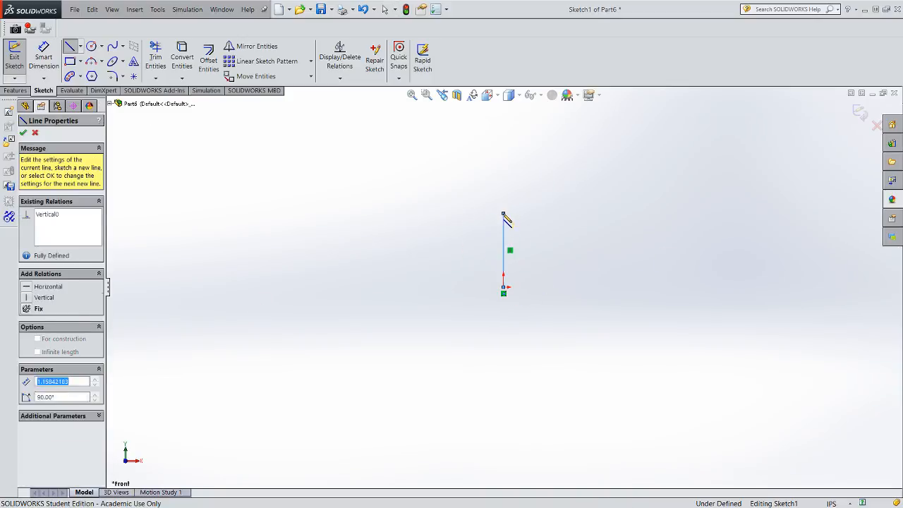
pyautogui.click(447, 212)
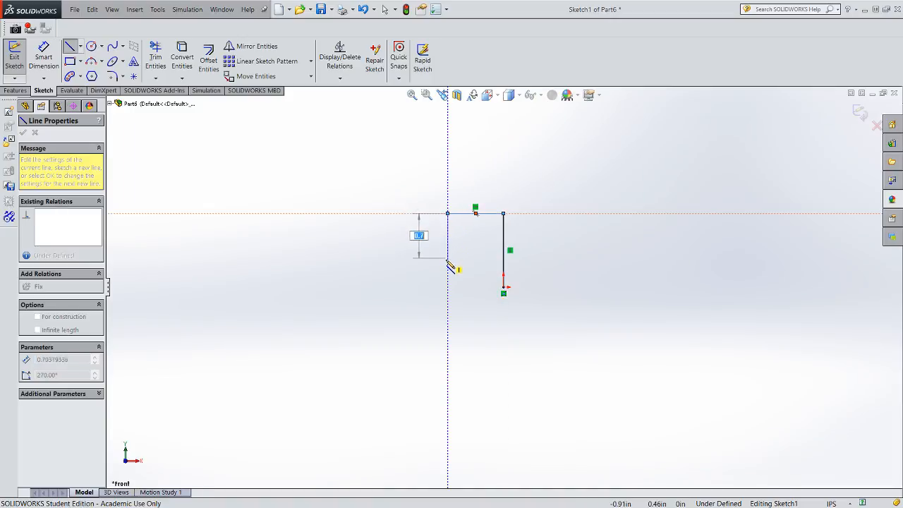
pyautogui.click(431, 264)
pyautogui.click(433, 184)
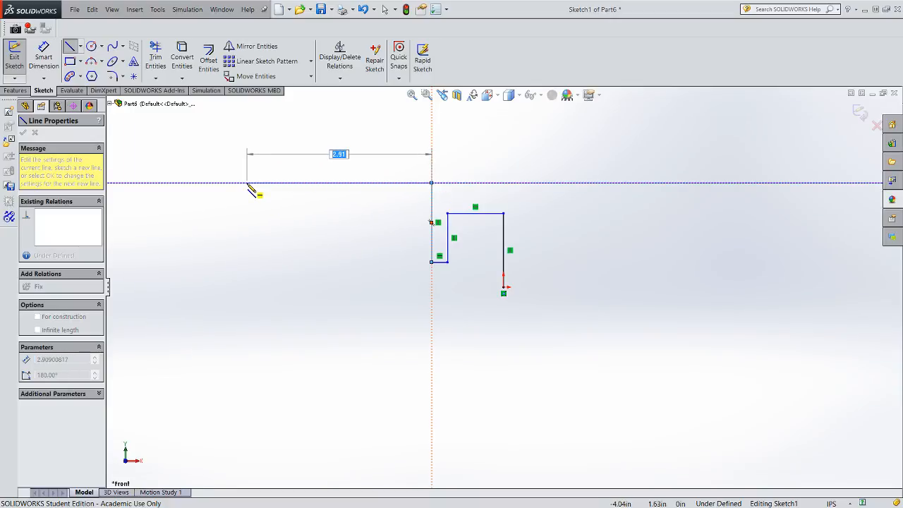
pyautogui.click(246, 184)
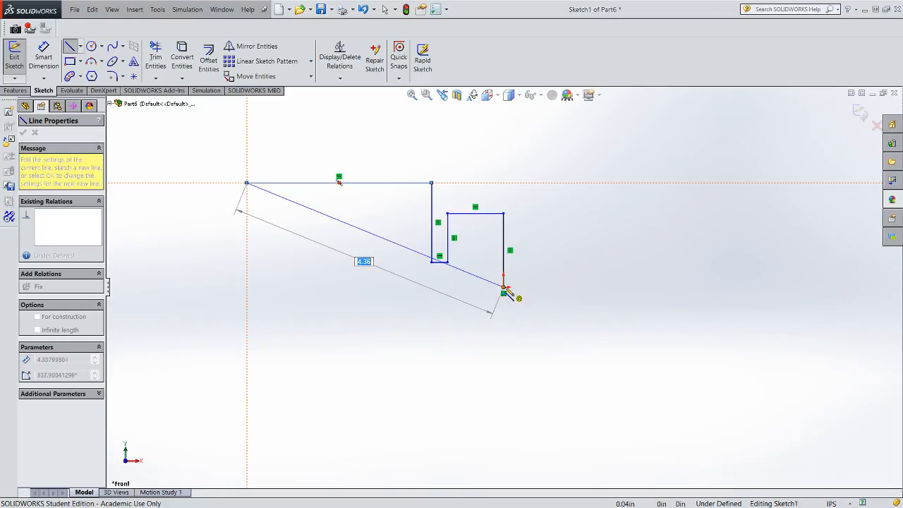
pyautogui.click(247, 287)
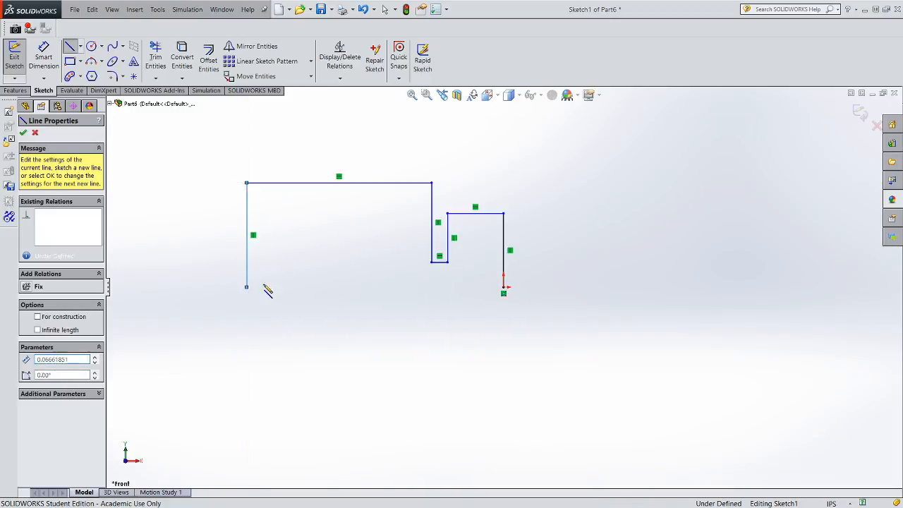
pyautogui.click(502, 287)
pyautogui.rightClick(534, 292)
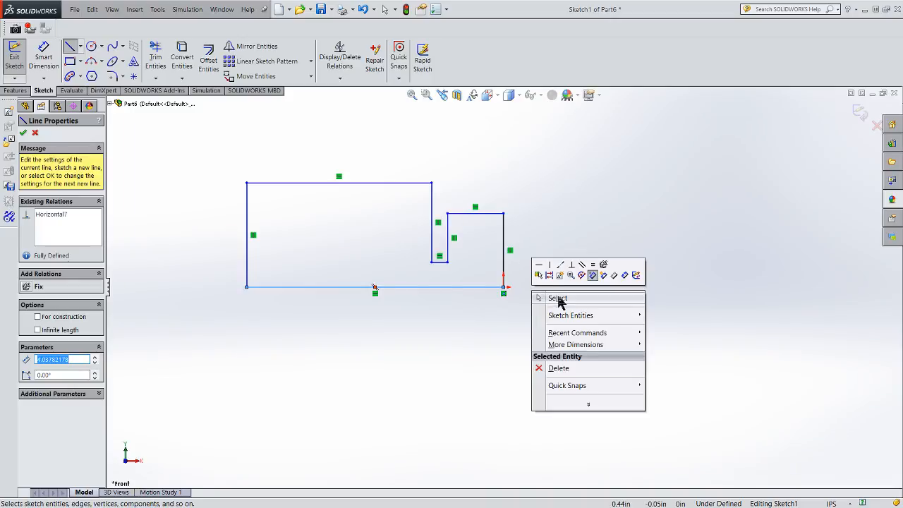
pyautogui.click(558, 298)
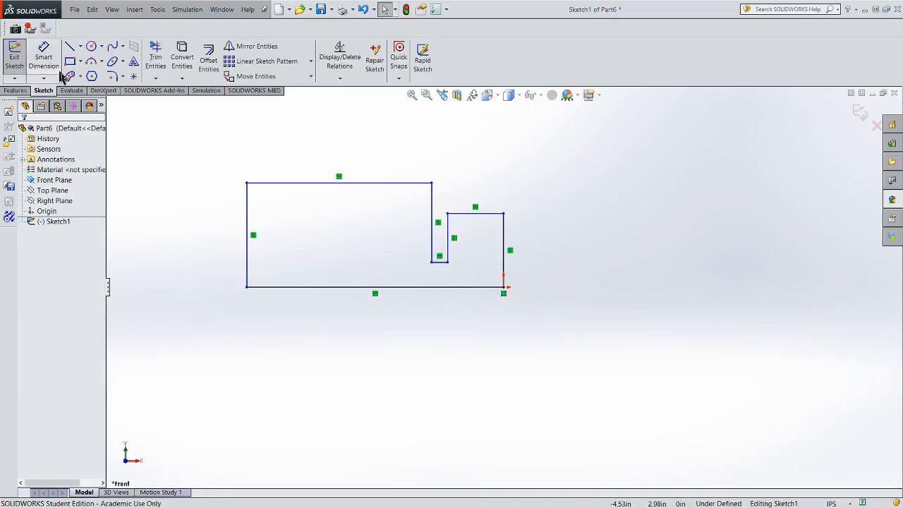
# Dimension the profile's overall height between its upper and base lines as 0.39 in.
pyautogui.click(42, 58)
pyautogui.click(311, 184)
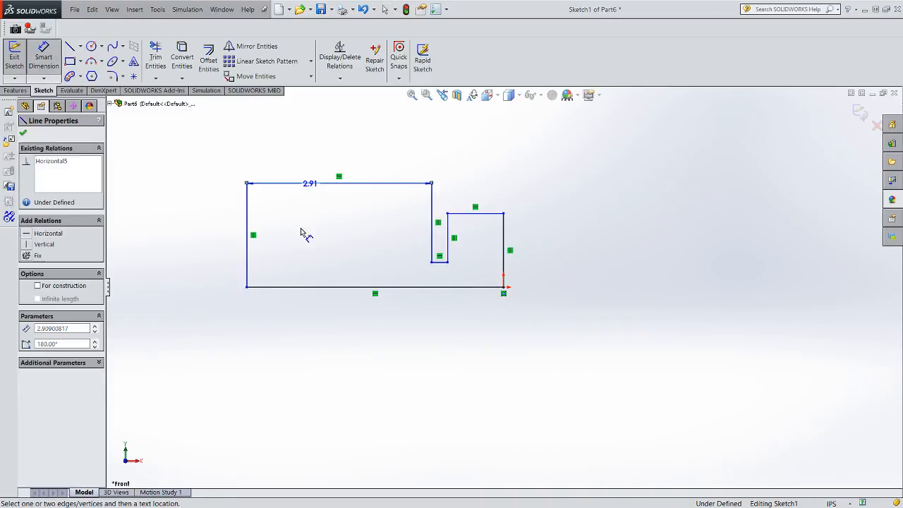
pyautogui.click(302, 287)
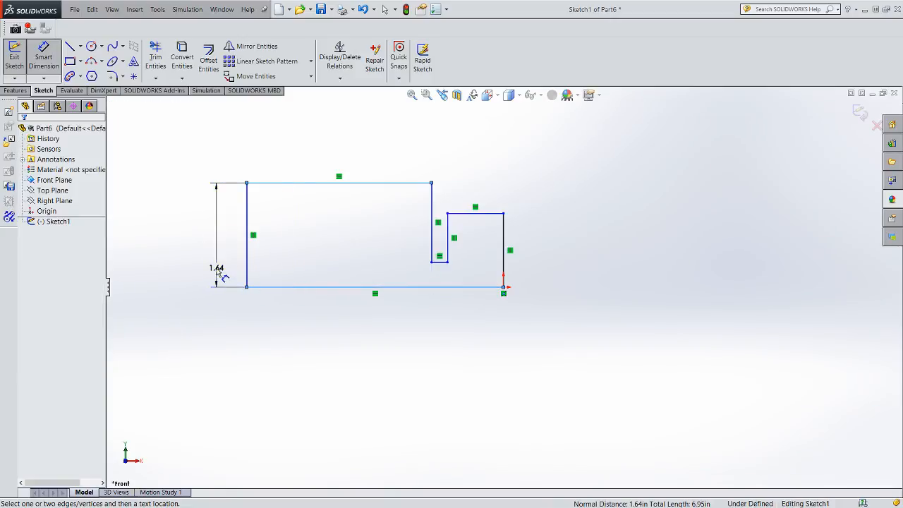
pyautogui.click(217, 263)
pyautogui.write('39')
pyautogui.press('Return')
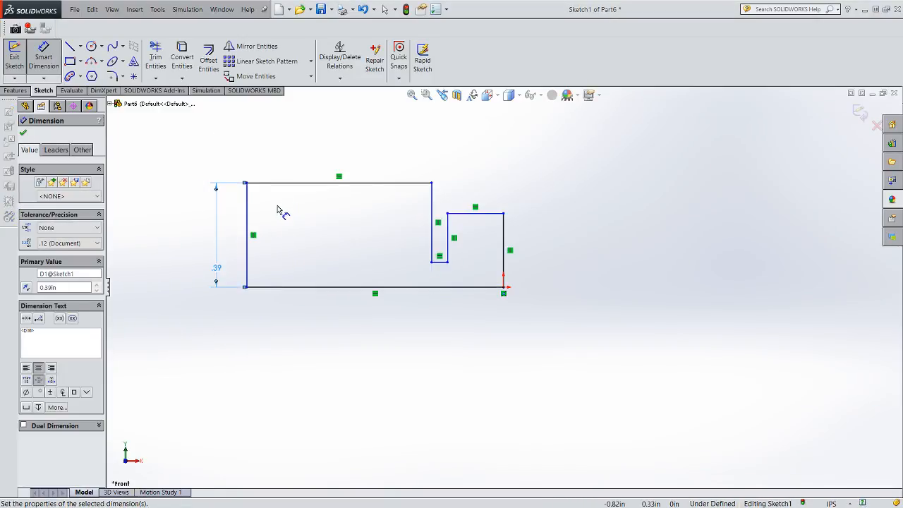
# Dimension the profile's overall width between its outer vertical edges as 1.150 in.
pyautogui.click(247, 234)
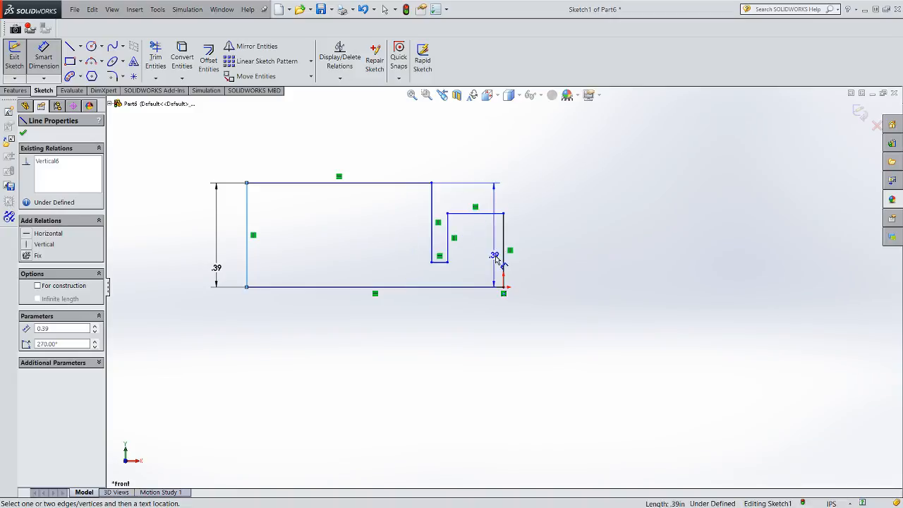
pyautogui.click(503, 248)
pyautogui.click(339, 161)
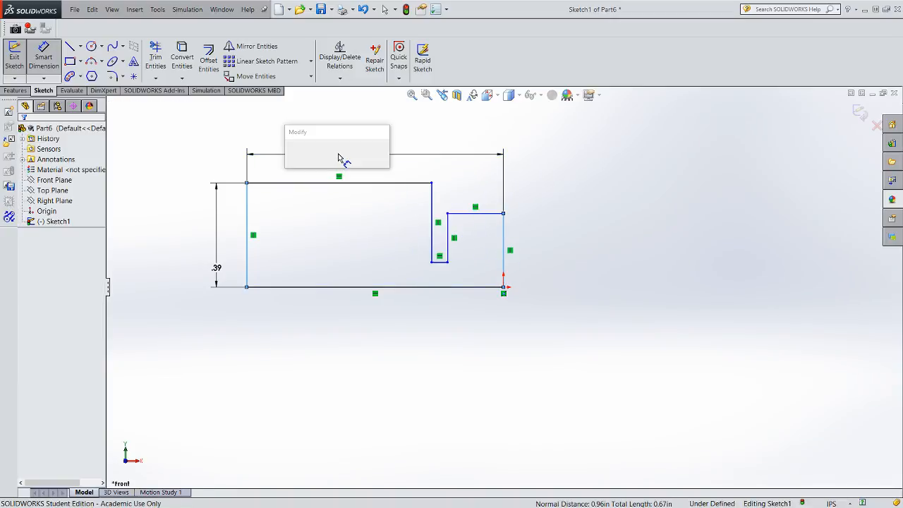
pyautogui.write('1.150')
pyautogui.press('Return')
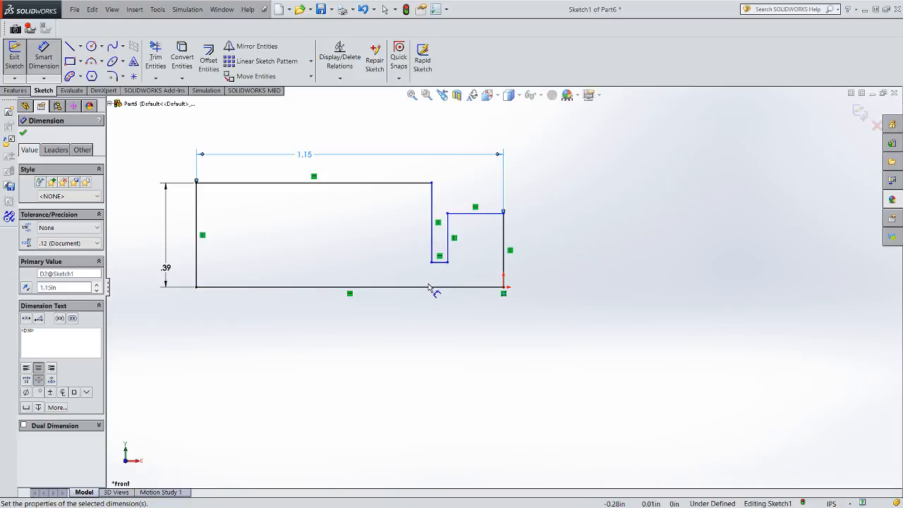
# Dimension the notch depth from the upper line to the notch floor as 0.22 in.
pyautogui.click(388, 185)
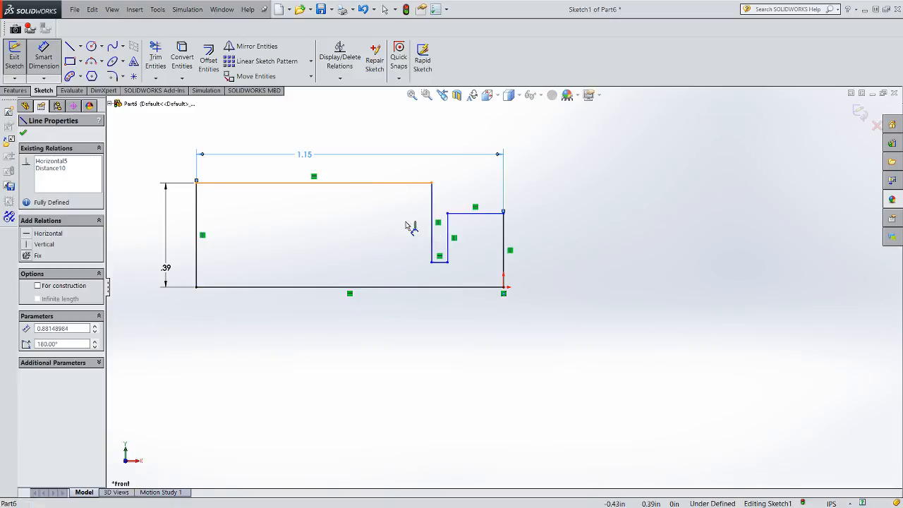
pyautogui.click(433, 264)
pyautogui.click(400, 239)
pyautogui.write('.22')
pyautogui.press('Return')
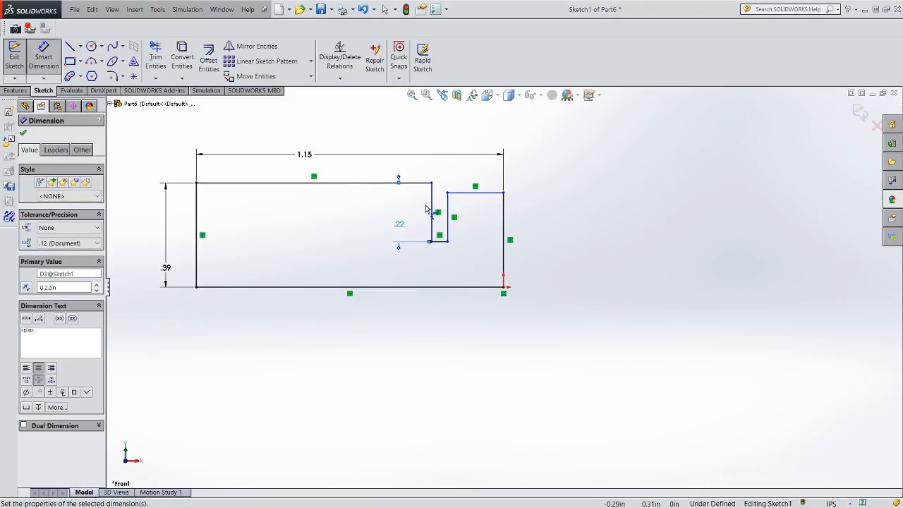
# Dimension the distance from the notch's left wall to the profile's right edge as 3 in.
pyautogui.click(432, 210)
pyautogui.click(503, 216)
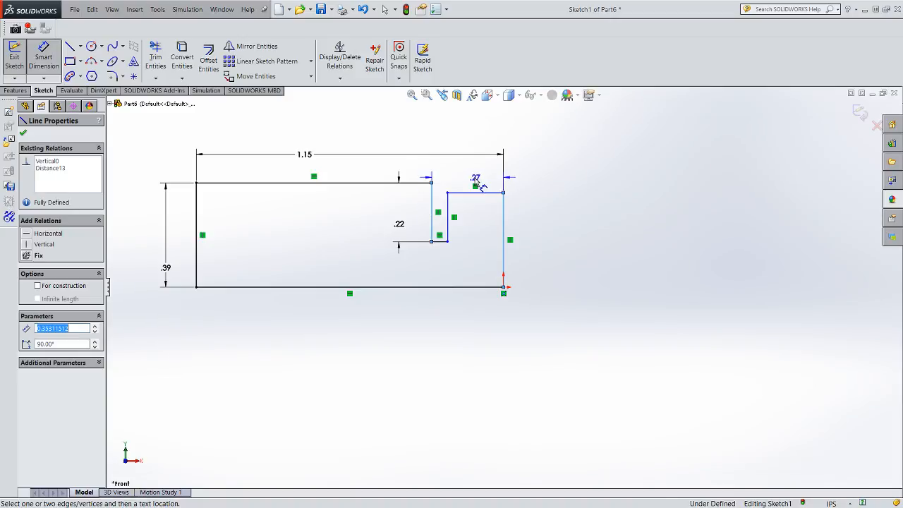
pyautogui.click(476, 181)
pyautogui.write('3')
pyautogui.press('Return')
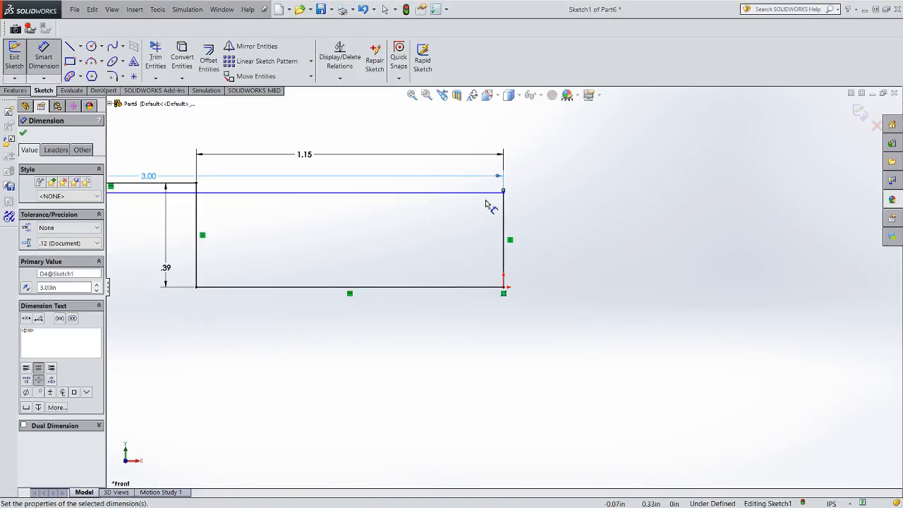
# Set the dimension from the notch's left wall to the profile's right edge to 0.300 in.
pyautogui.scroll(3, 487, 199)
pyautogui.scroll(2, 297, 236)
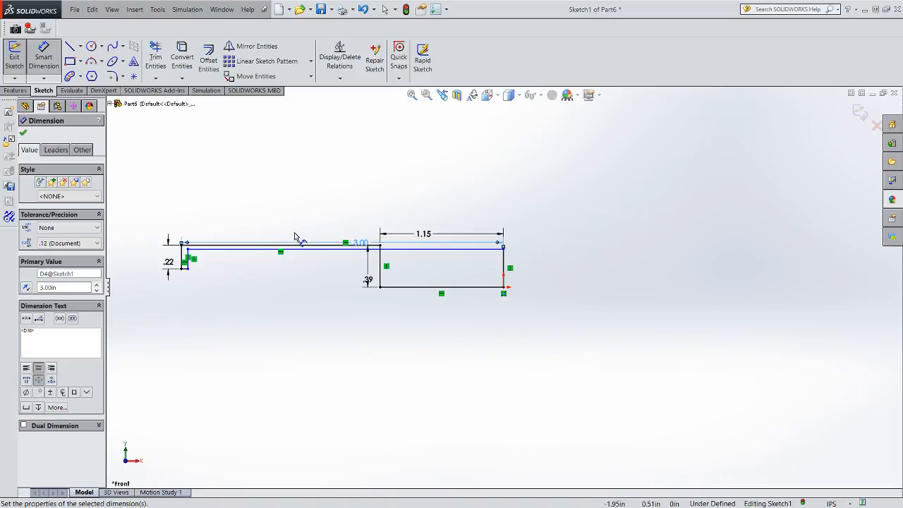
pyautogui.doubleClick(362, 246)
pyautogui.write('.3')
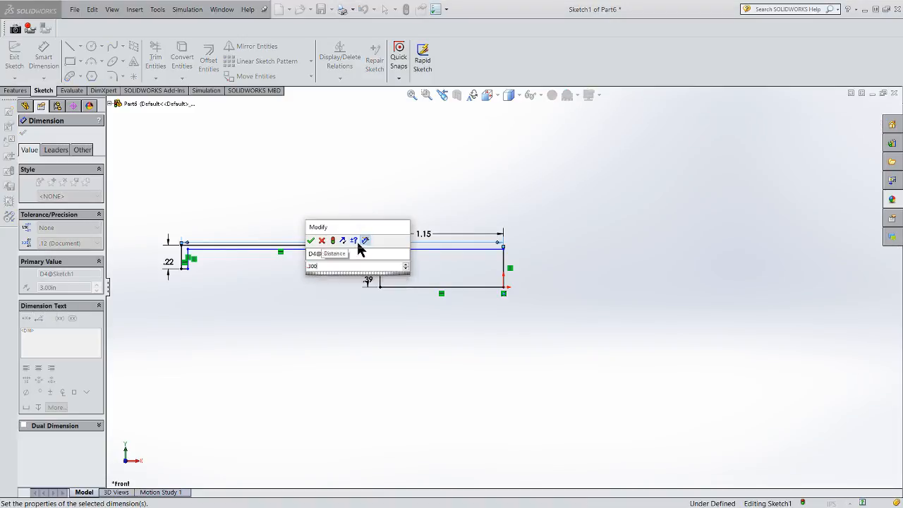
pyautogui.press('Return')
pyautogui.scroll(-5, 491, 254)
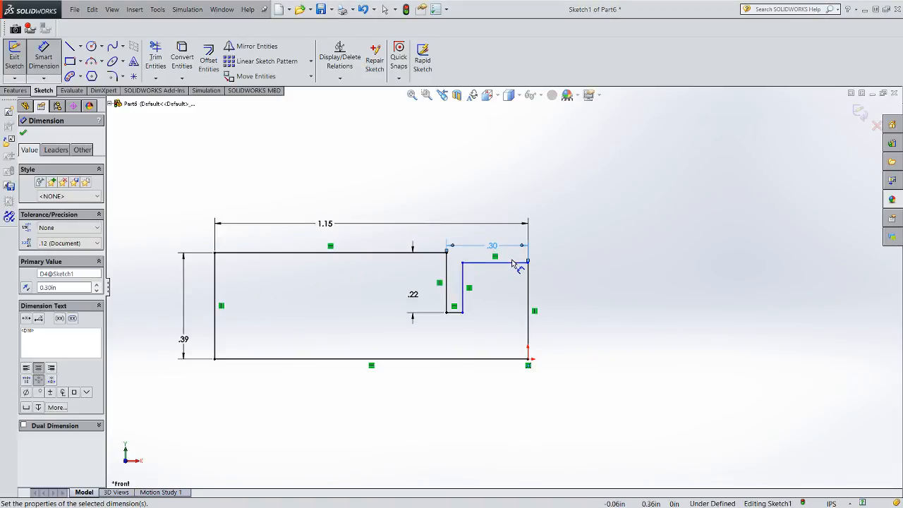
# Dimension the shorter right block's height above the base line as 0.320 in.
pyautogui.click(515, 263)
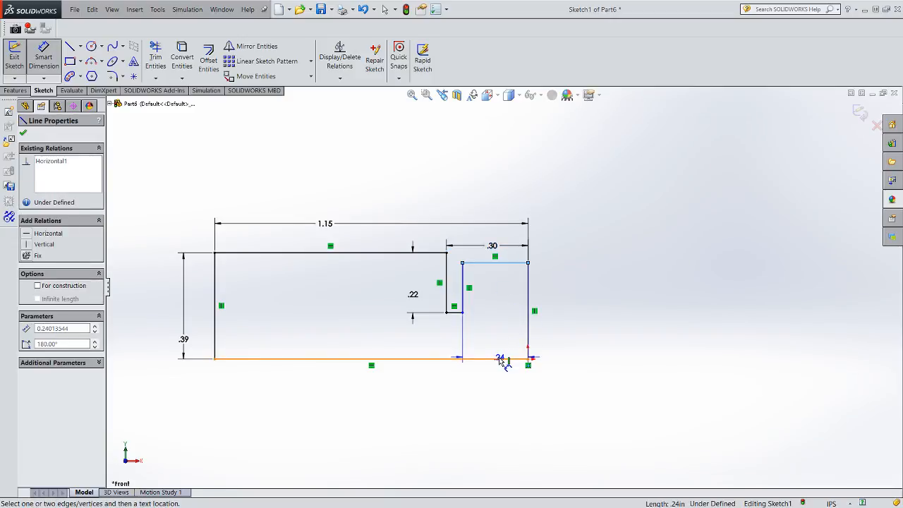
pyautogui.click(501, 360)
pyautogui.click(563, 316)
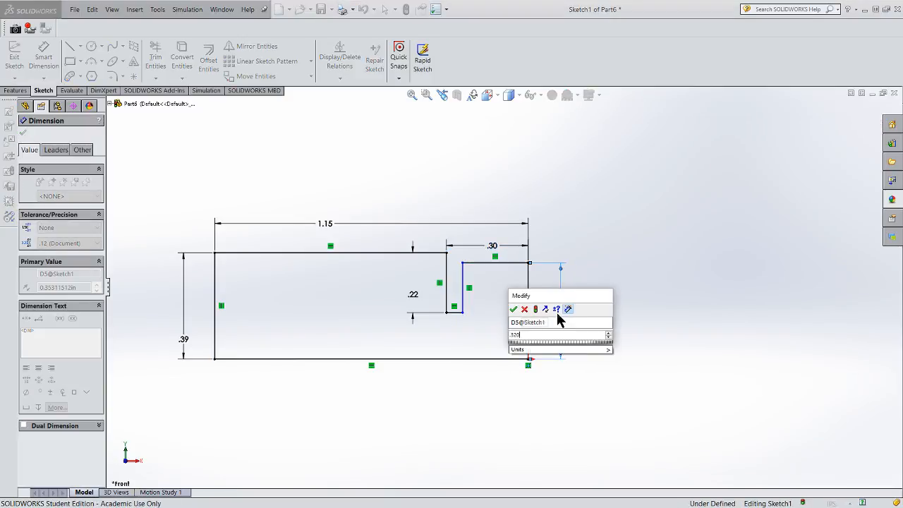
pyautogui.write('.32')
pyautogui.press('Return')
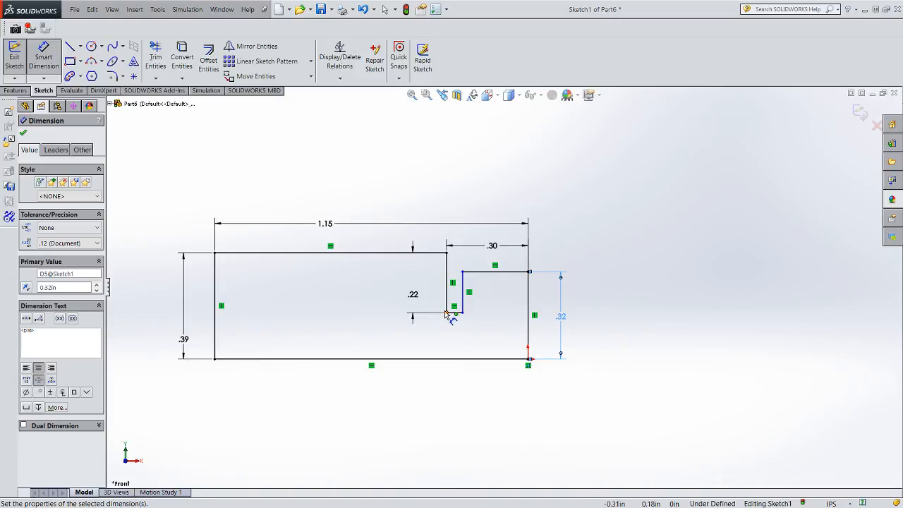
# Dimension the notch width between its two vertical walls as 0.043 in.
pyautogui.click(462, 299)
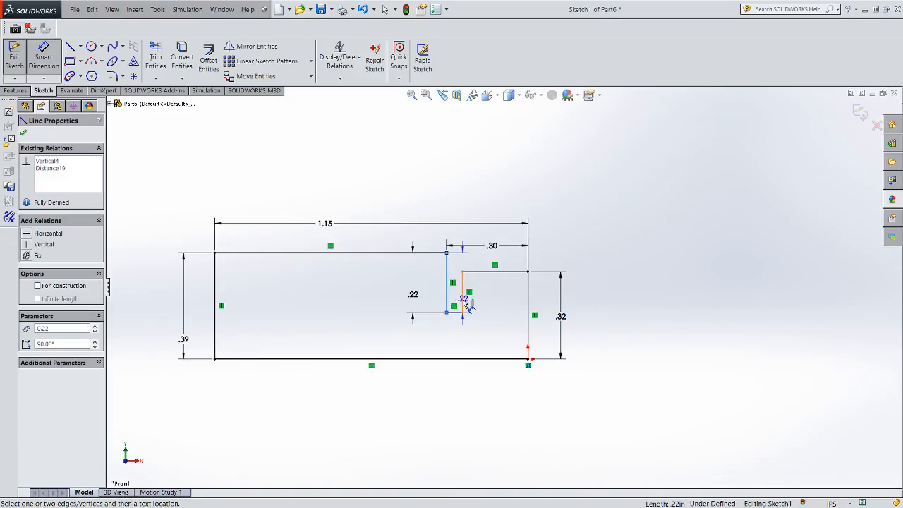
pyautogui.click(455, 336)
pyautogui.press('BackSpace')
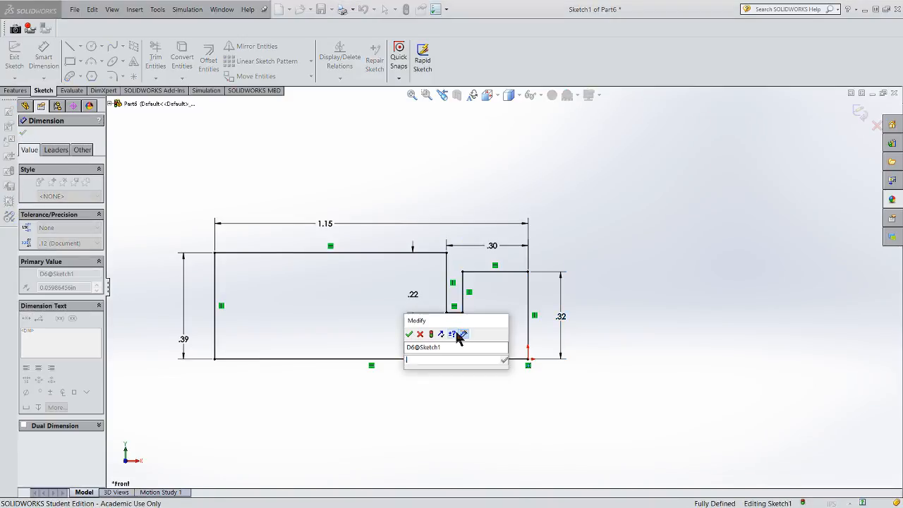
pyautogui.write('.043')
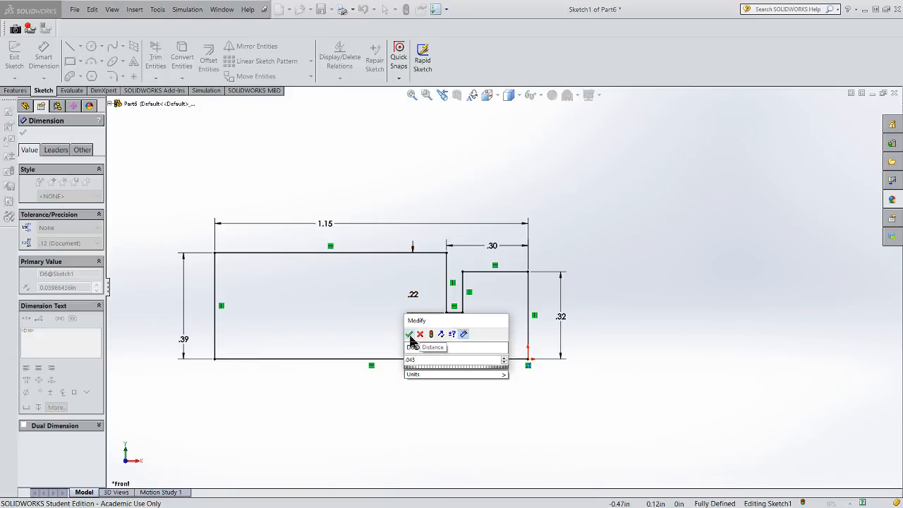
pyautogui.click(408, 334)
pyautogui.scroll(-2, 436, 318)
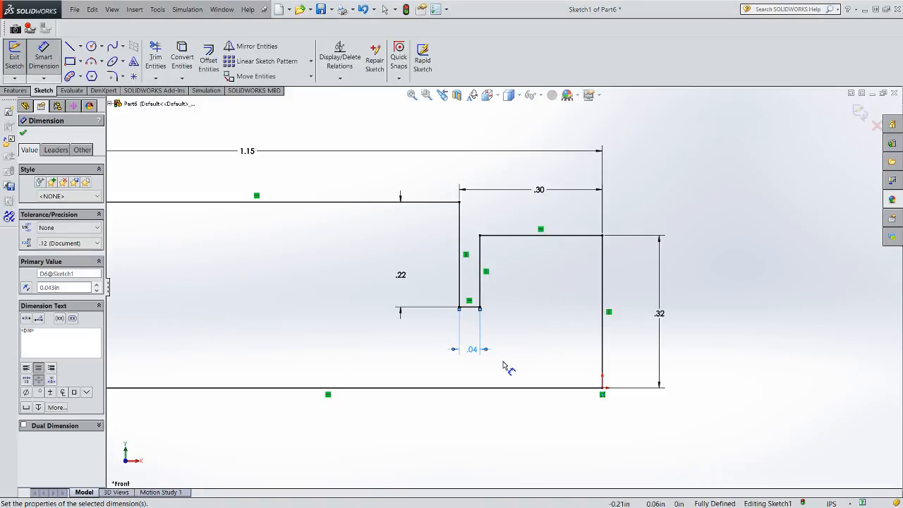
# Apply a 0.10 in sketch fillet to the profile's upper-left corner.
pyautogui.scroll(2, 511, 368)
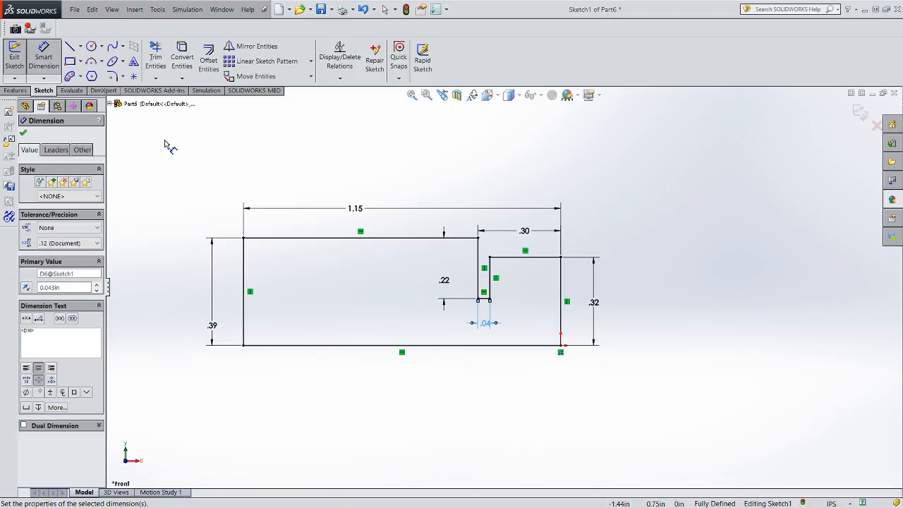
pyautogui.click(111, 78)
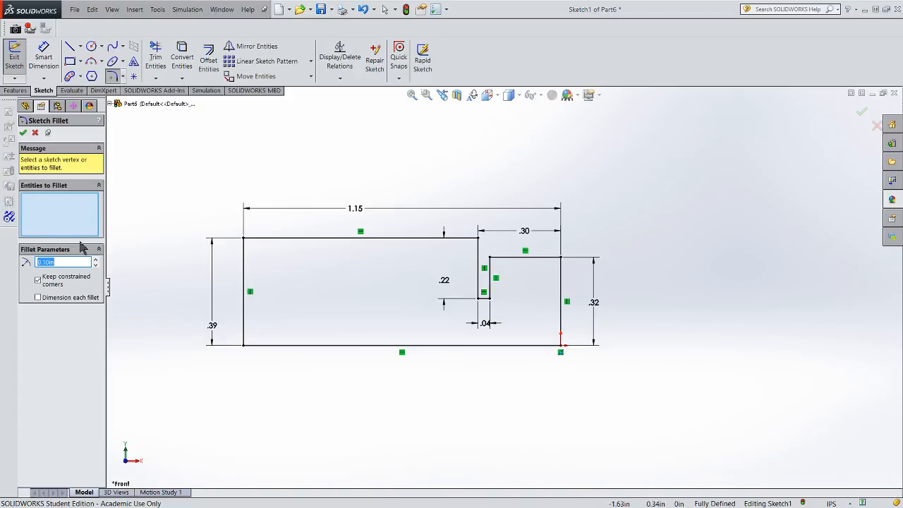
pyautogui.click(244, 261)
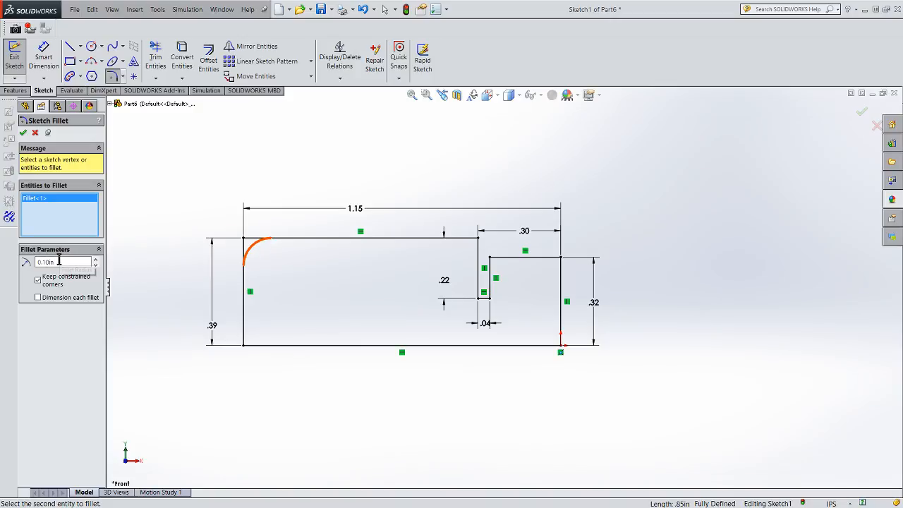
pyautogui.click(23, 133)
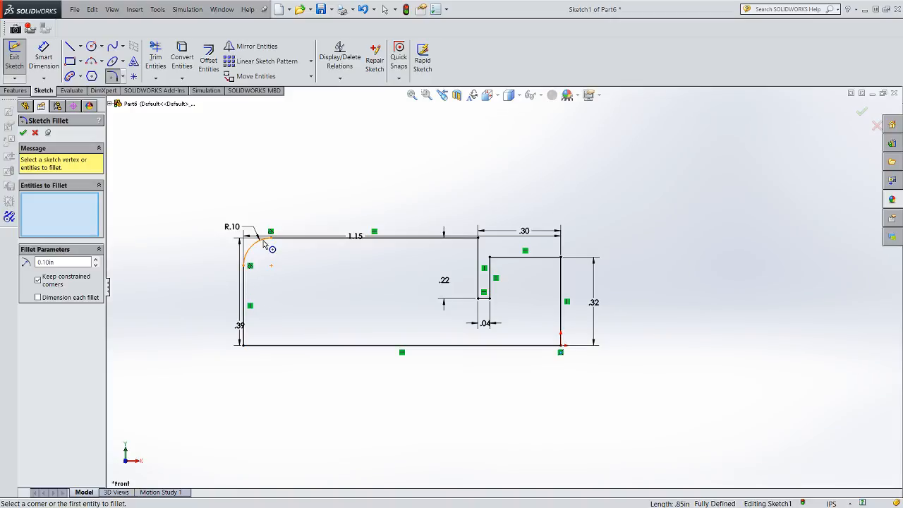
# Apply a 0.05 in sketch fillet to the corner between the long top edge and the notch's left wall.
pyautogui.click(476, 237)
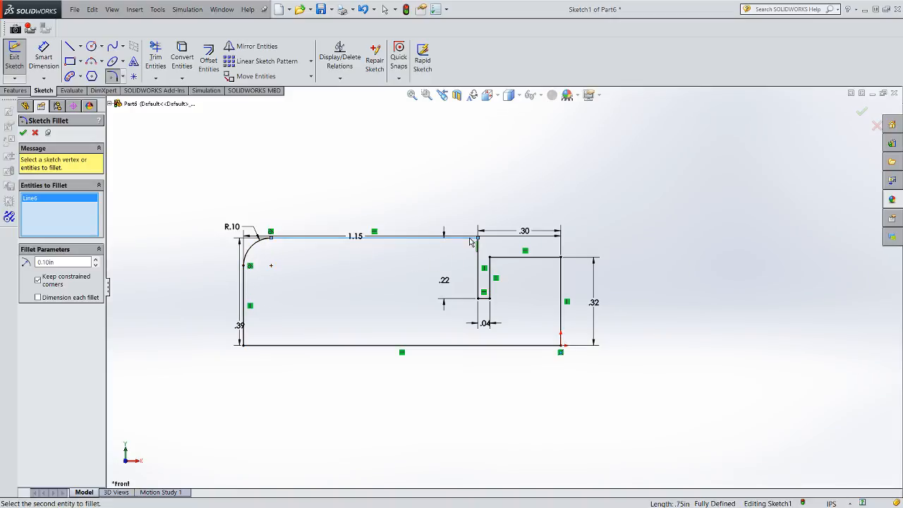
pyautogui.click(478, 251)
pyautogui.moveTo(60, 263); pyautogui.dragTo(29, 271)
pyautogui.write('.05')
pyautogui.press('Return')
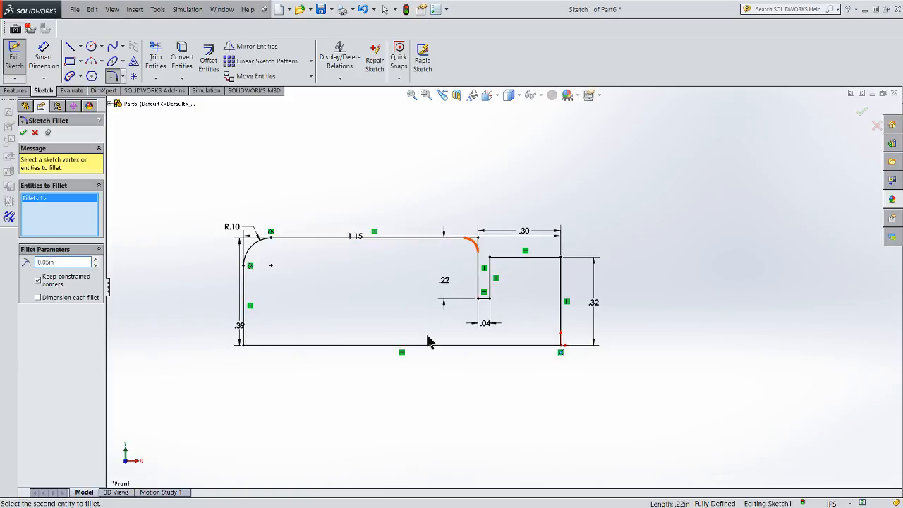
pyautogui.scroll(-1, 462, 321)
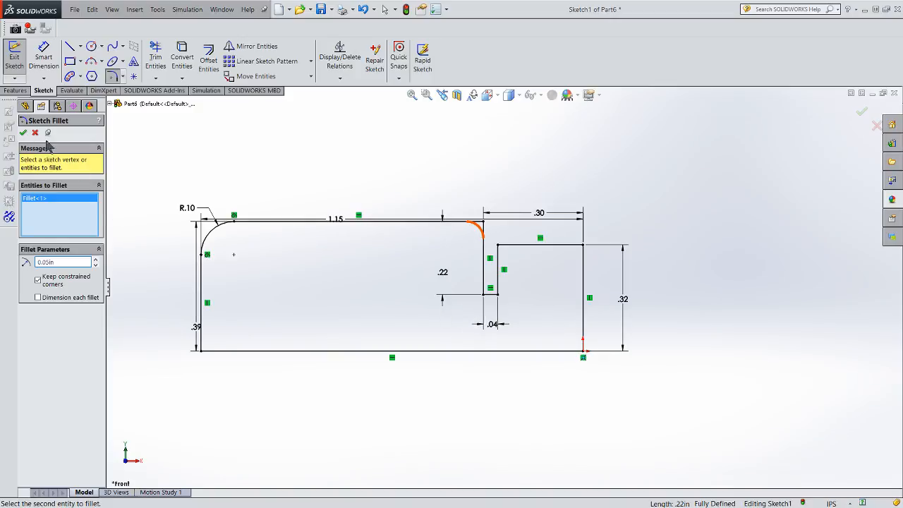
pyautogui.click(23, 134)
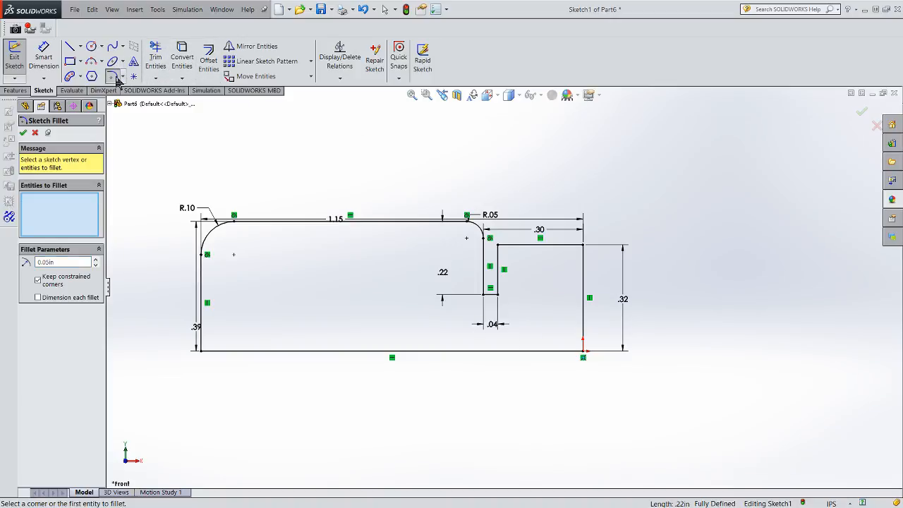
# Apply a 0.04 in sketch fillet to the corner between the notch's left wall and its bottom line.
pyautogui.click(487, 290)
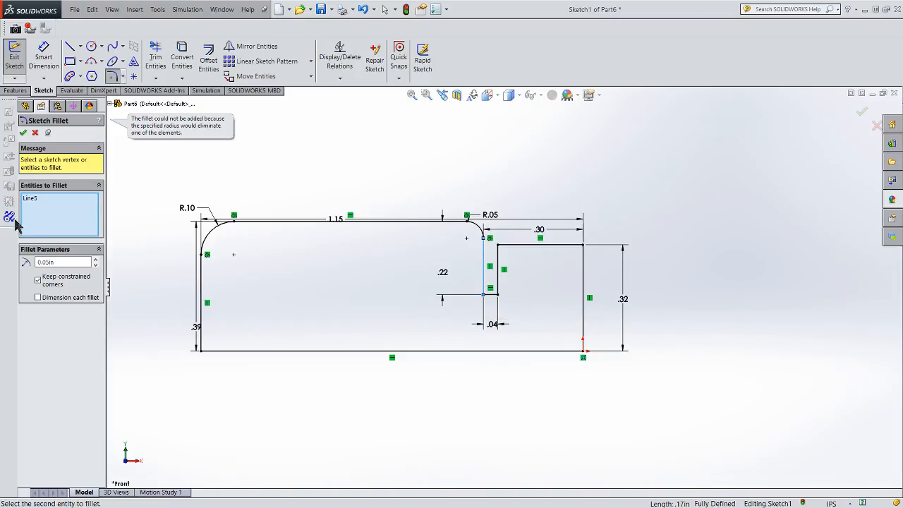
pyautogui.moveTo(59, 262); pyautogui.dragTo(26, 261)
pyautogui.write('.04')
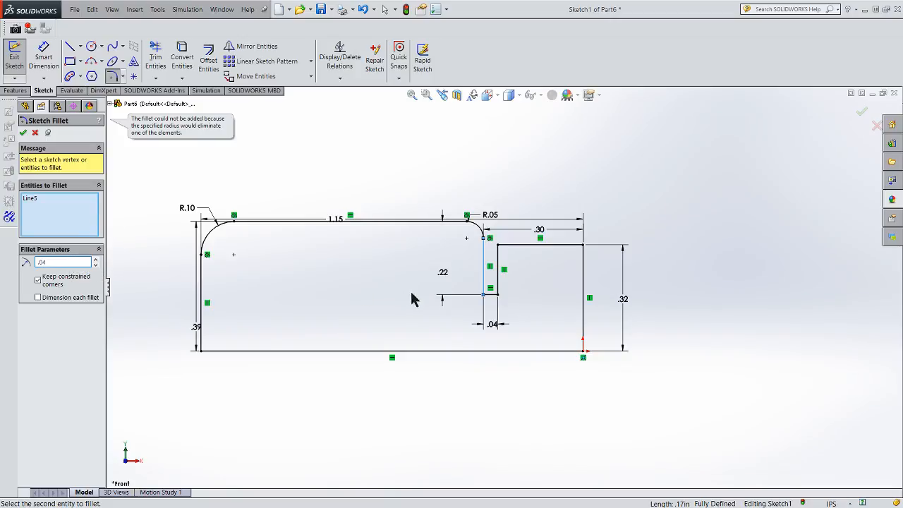
pyautogui.click(489, 294)
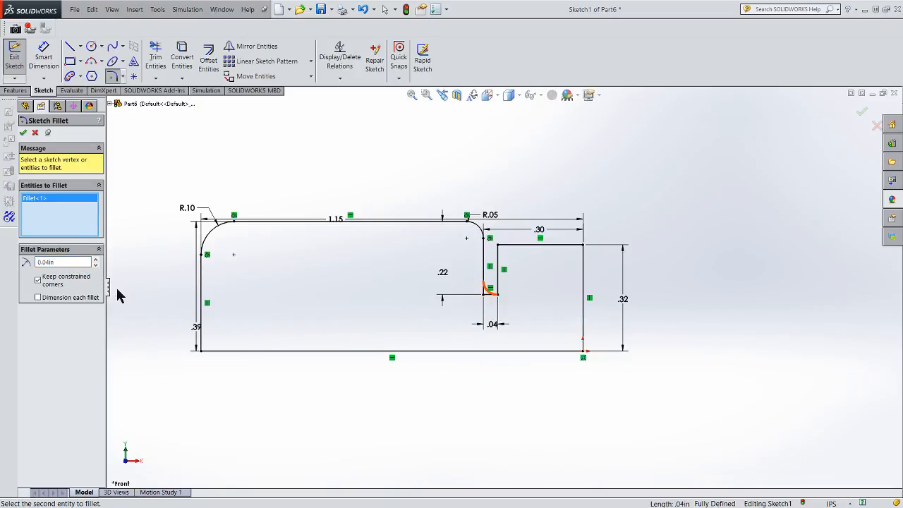
pyautogui.click(24, 133)
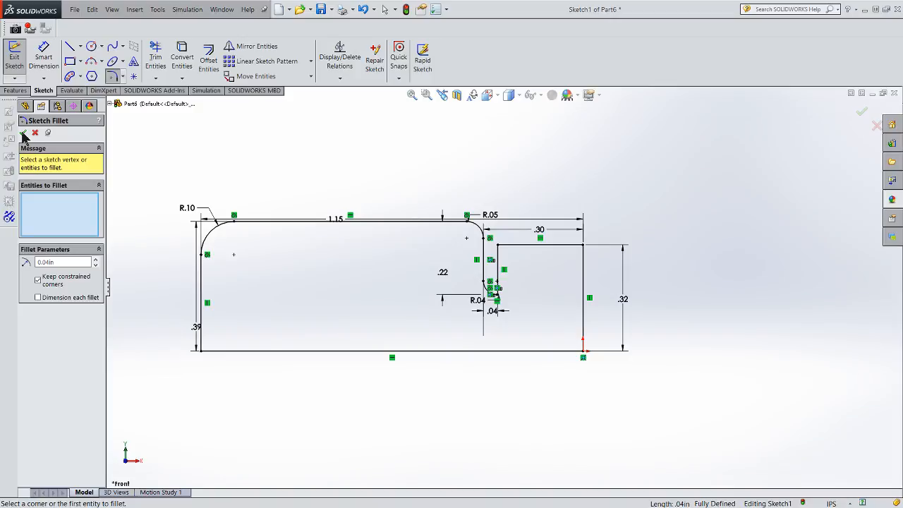
# Examine the filleted bottom of the notch up close, including the short line remaining beside the arc.
pyautogui.scroll(-5, 510, 313)
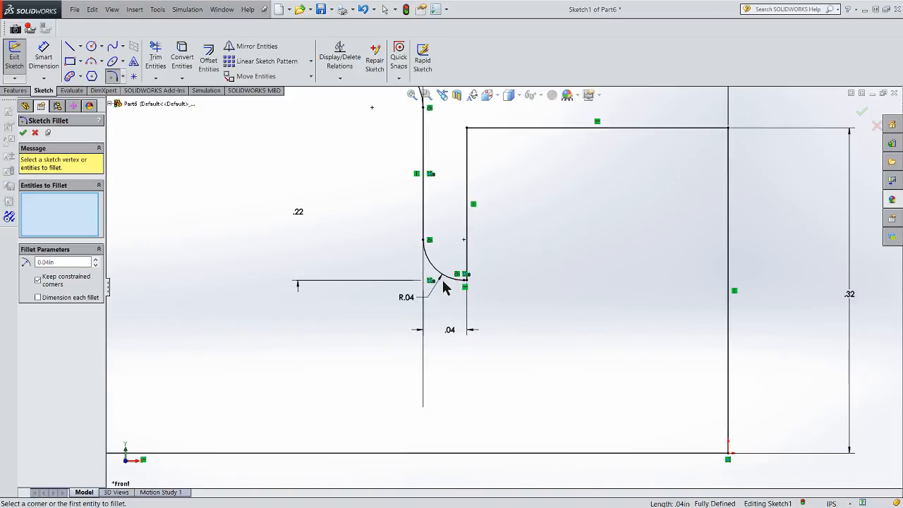
pyautogui.scroll(1, 447, 302)
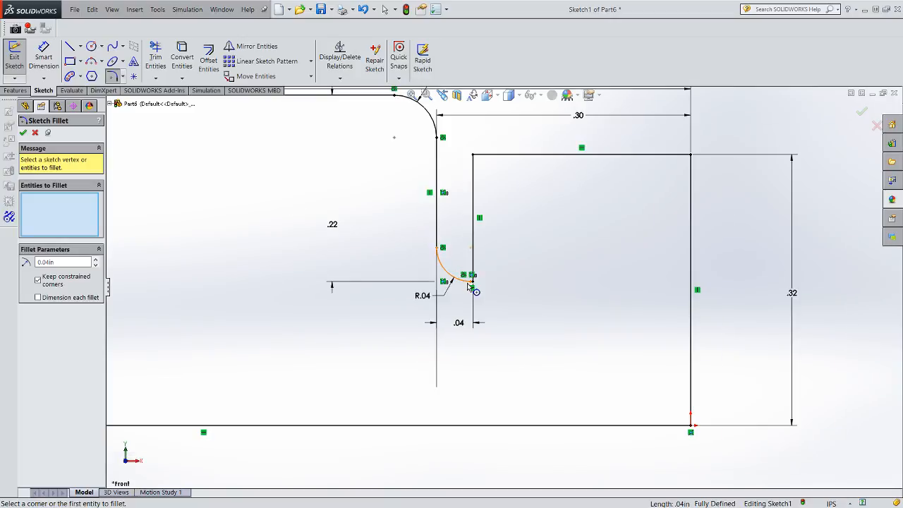
pyautogui.scroll(-2, 477, 284)
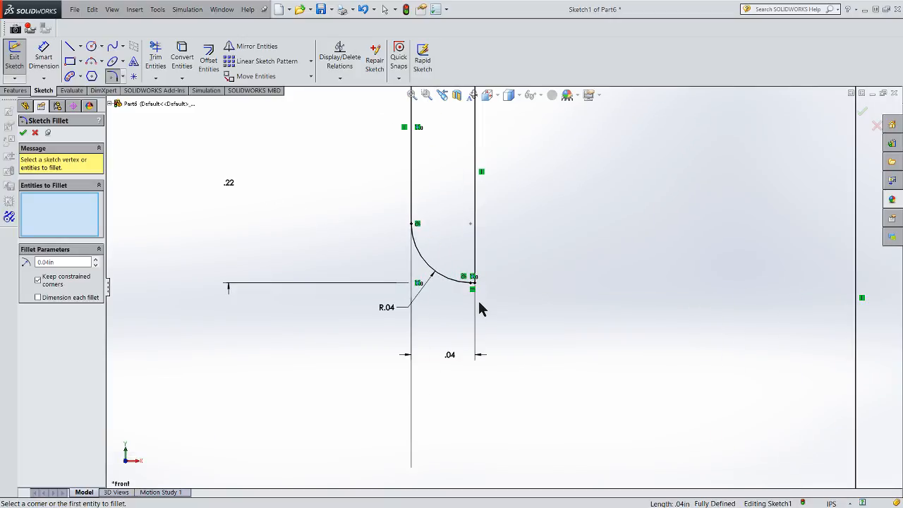
pyautogui.scroll(-1, 479, 304)
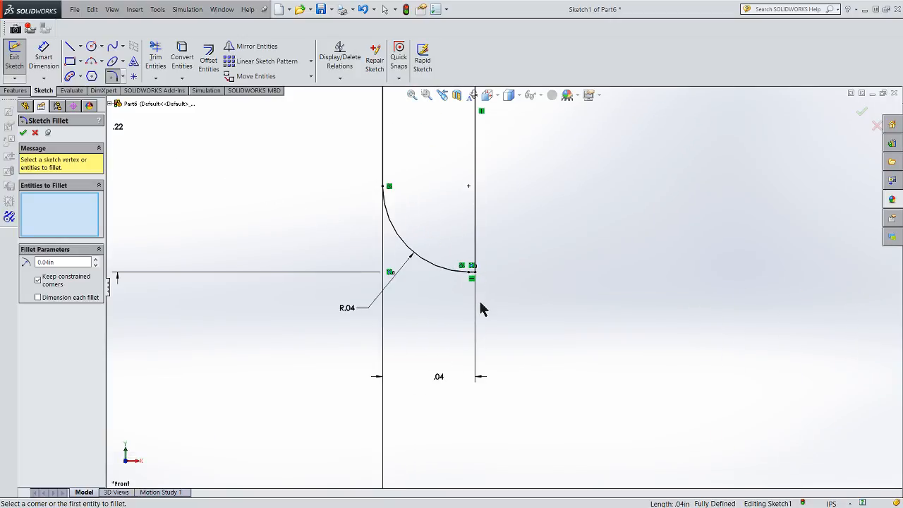
pyautogui.scroll(3, 479, 308)
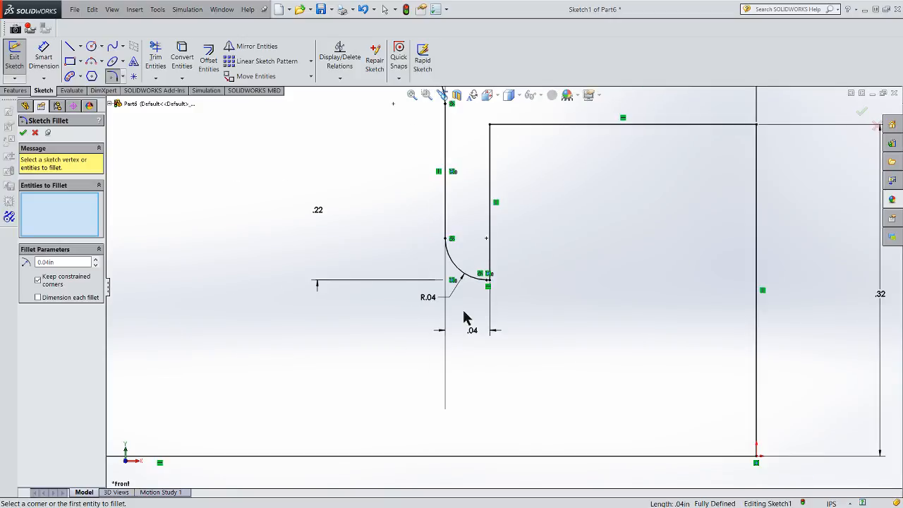
pyautogui.scroll(1, 466, 311)
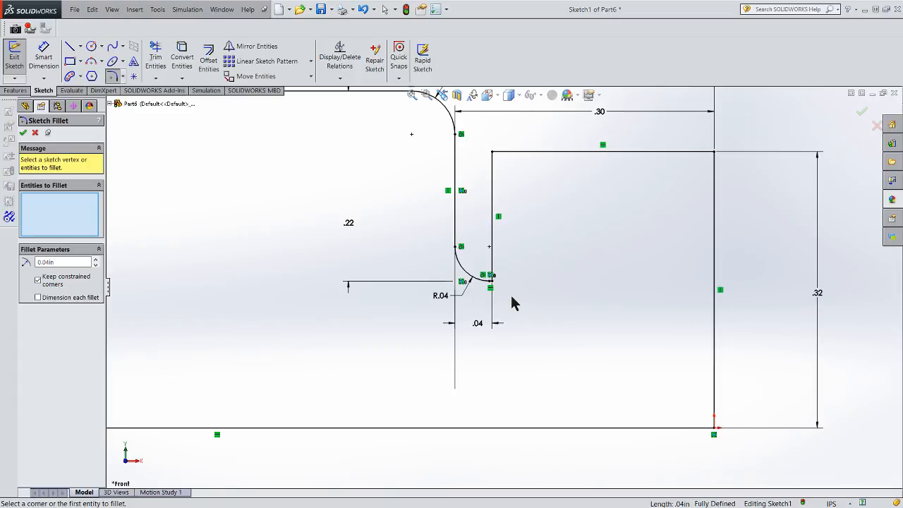
pyautogui.scroll(4, 513, 303)
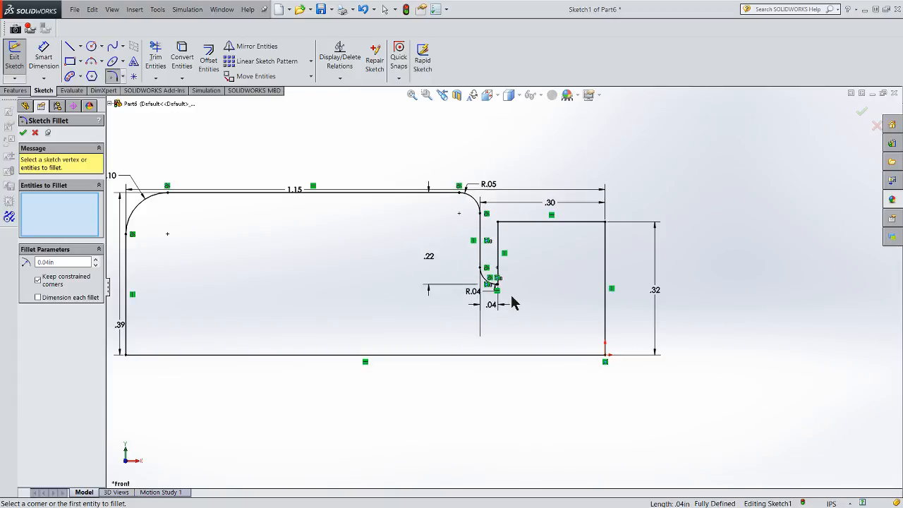
pyautogui.scroll(2, 513, 303)
# Check the finished sketch against the dimensioned figure in the Word instructions, then return to SOLIDWORKS and close the sketch fillet command.
pyautogui.moveTo(0, 42); pyautogui.dragTo(454, 83)
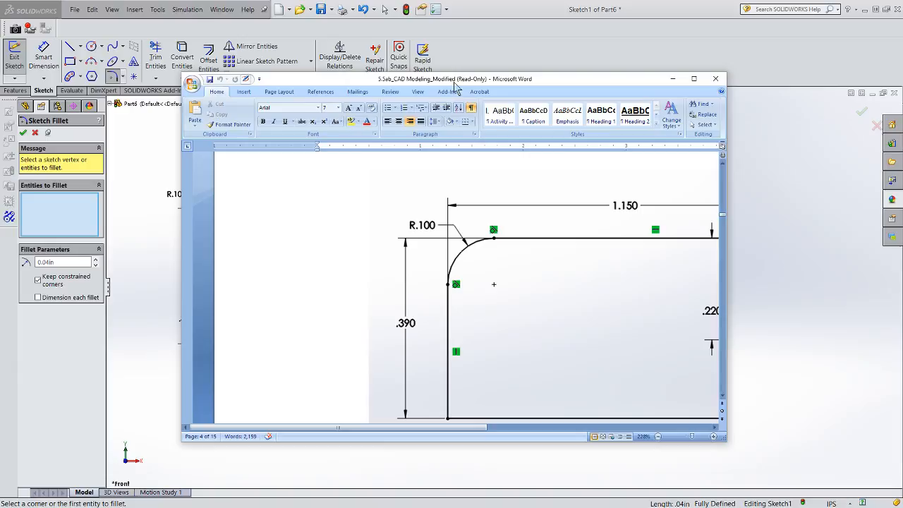
pyautogui.doubleClick(516, 80)
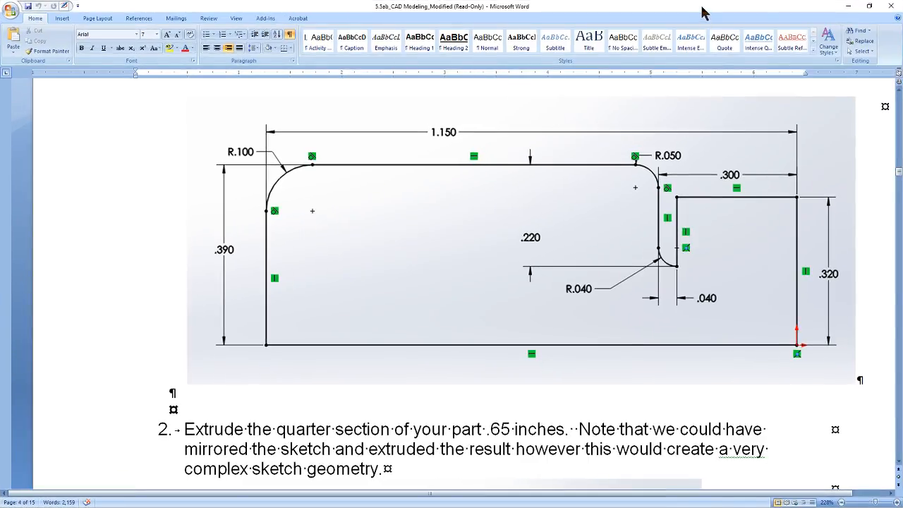
pyautogui.moveTo(704, 10); pyautogui.dragTo(0, 10)
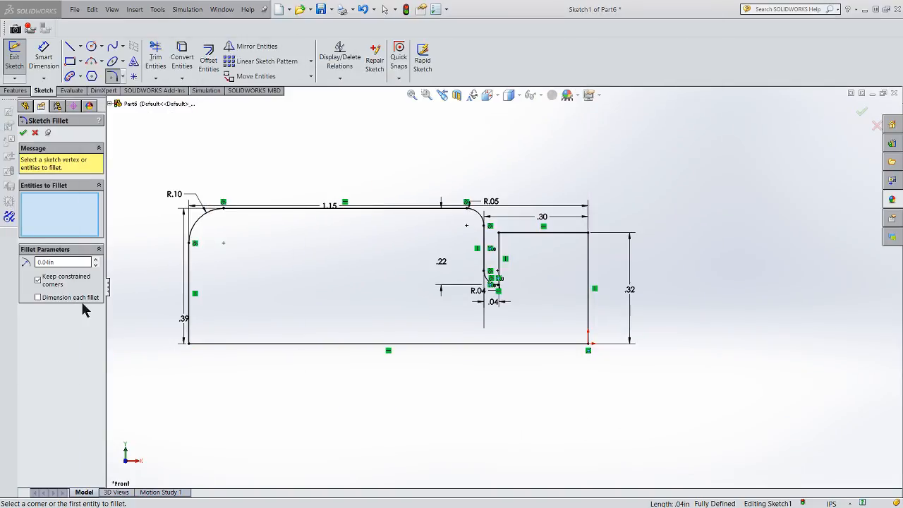
pyautogui.click(25, 134)
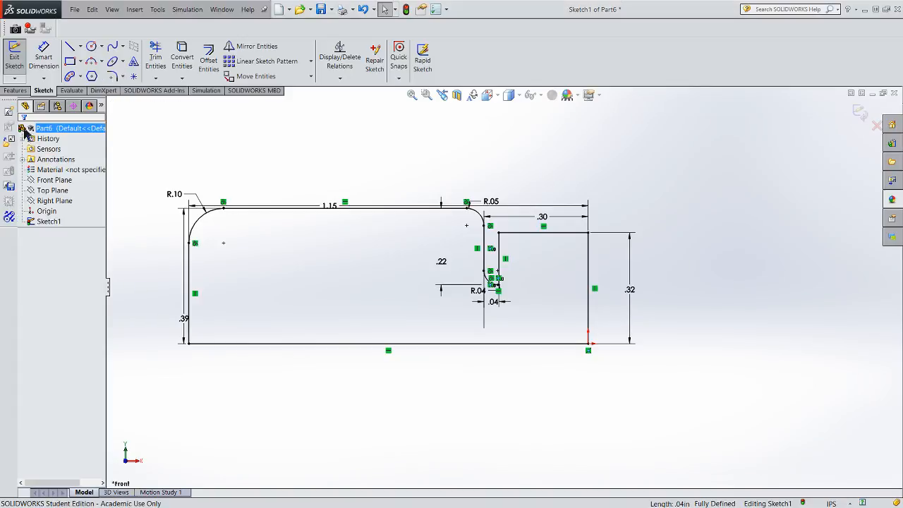
# Exit the sketch and extrude the quarter-section profile 0.65 in with the Mid Plane end condition.
pyautogui.click(23, 65)
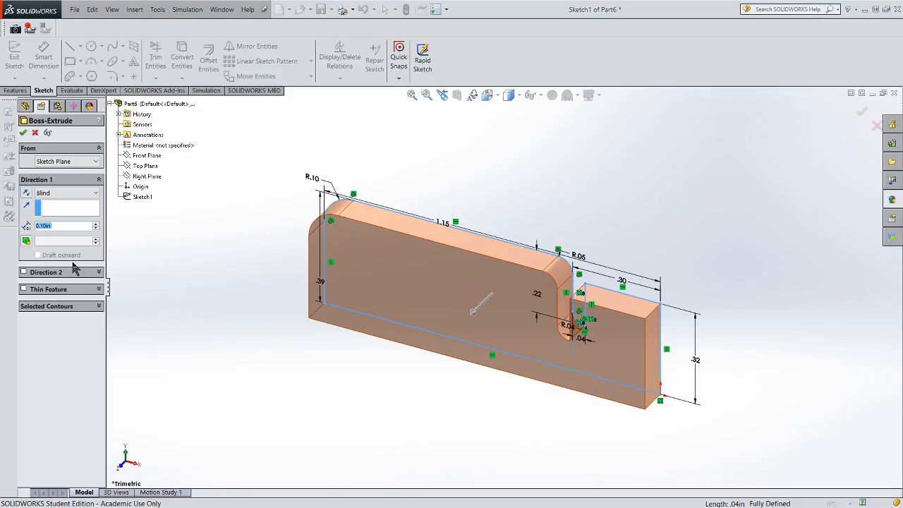
pyautogui.click(64, 192)
pyautogui.click(62, 245)
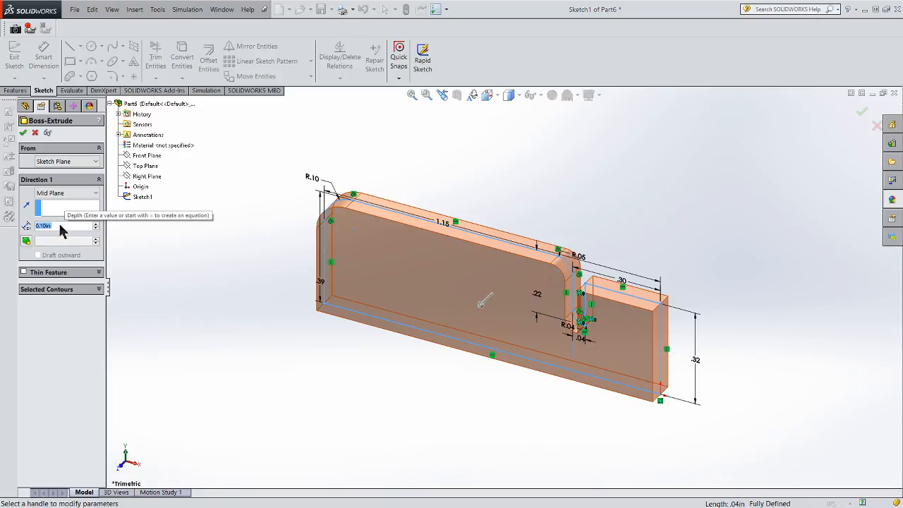
pyautogui.write('0.65')
pyautogui.press('Return')
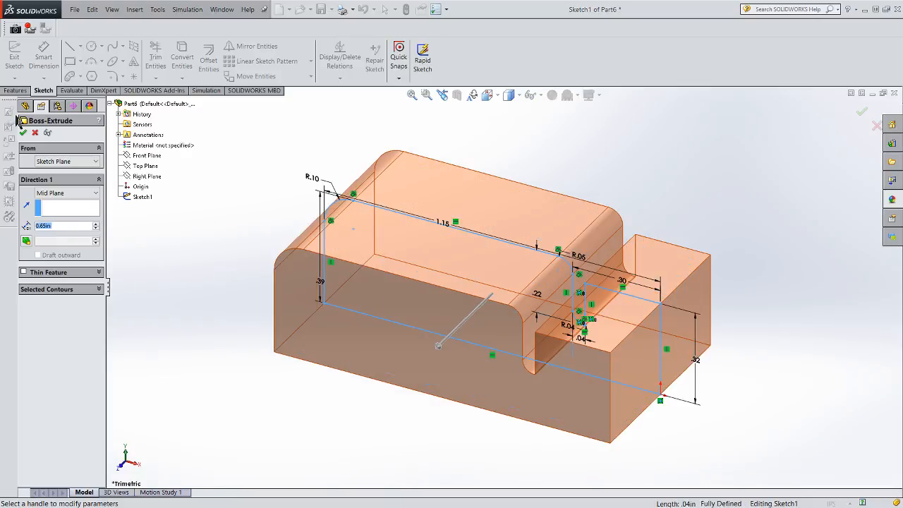
pyautogui.click(23, 133)
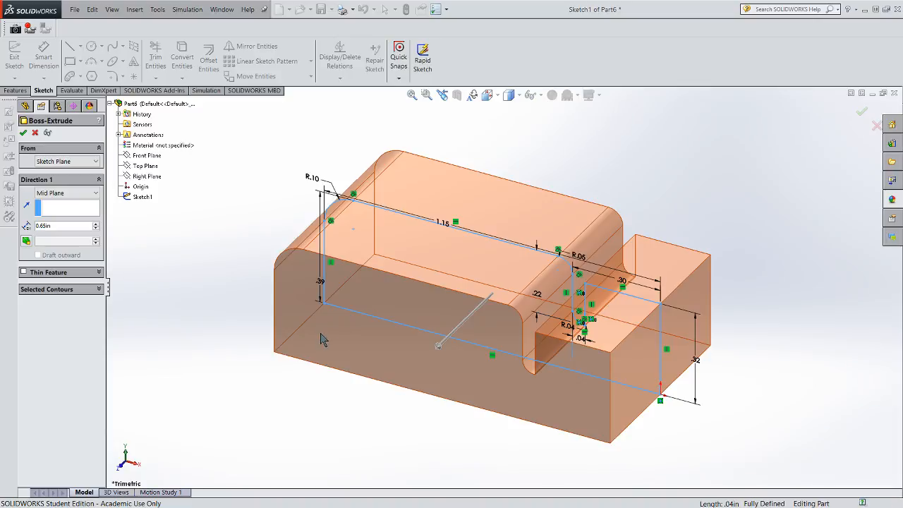
# Mirror the extruded block about the Right Plane.
pyautogui.scroll(2, 451, 361)
pyautogui.moveTo(456, 353); pyautogui.dragTo(464, 327, button='middle')
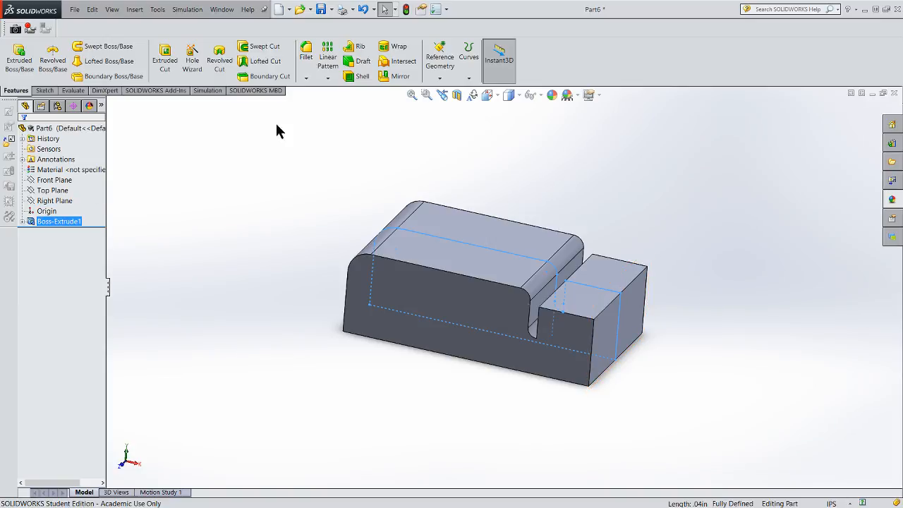
pyautogui.click(398, 78)
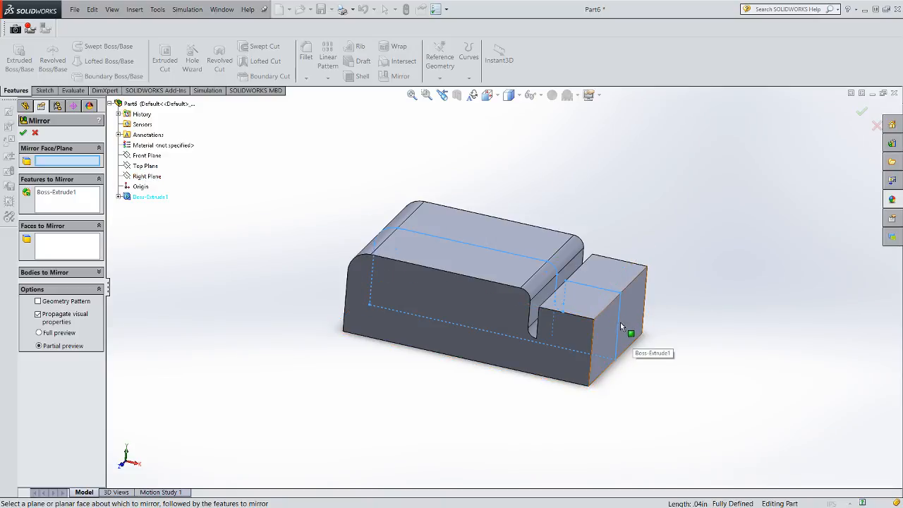
pyautogui.click(144, 177)
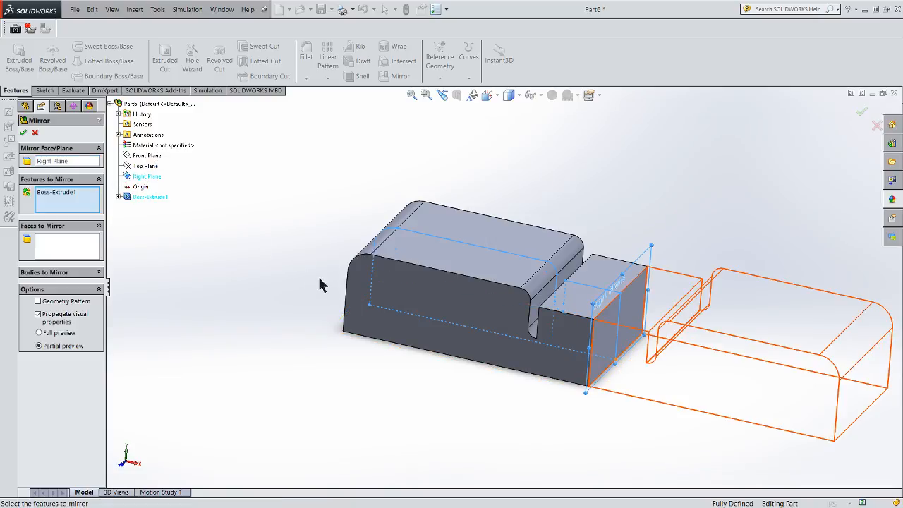
pyautogui.scroll(3, 545, 341)
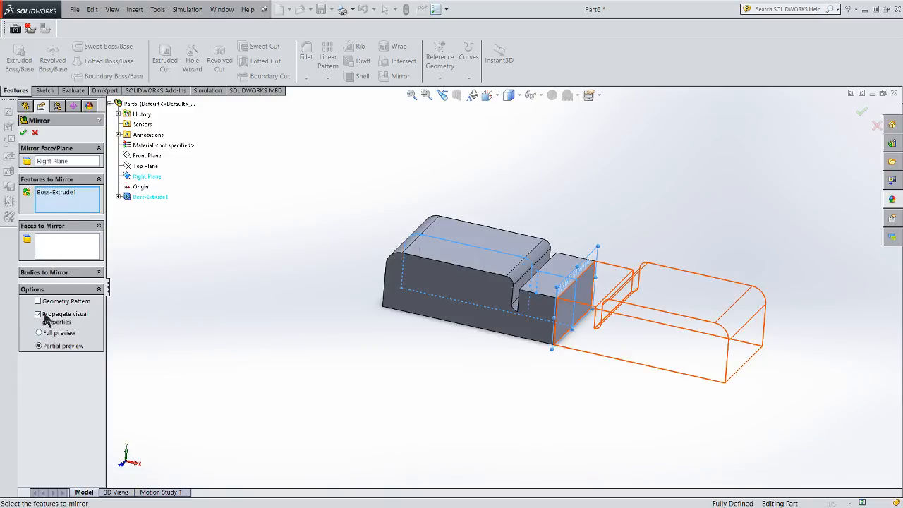
pyautogui.click(24, 133)
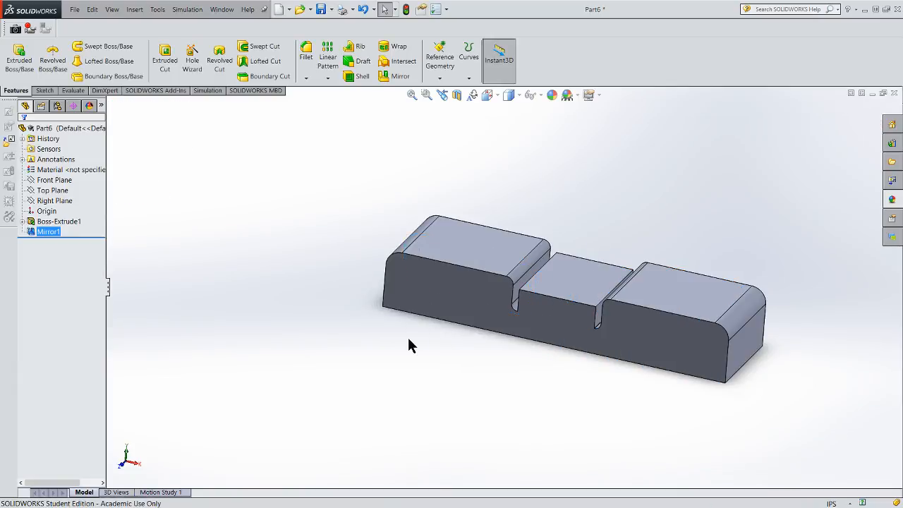
# Mirror the first mirror feature about the Top Plane.
pyautogui.moveTo(453, 344); pyautogui.dragTo(507, 270, button='middle')
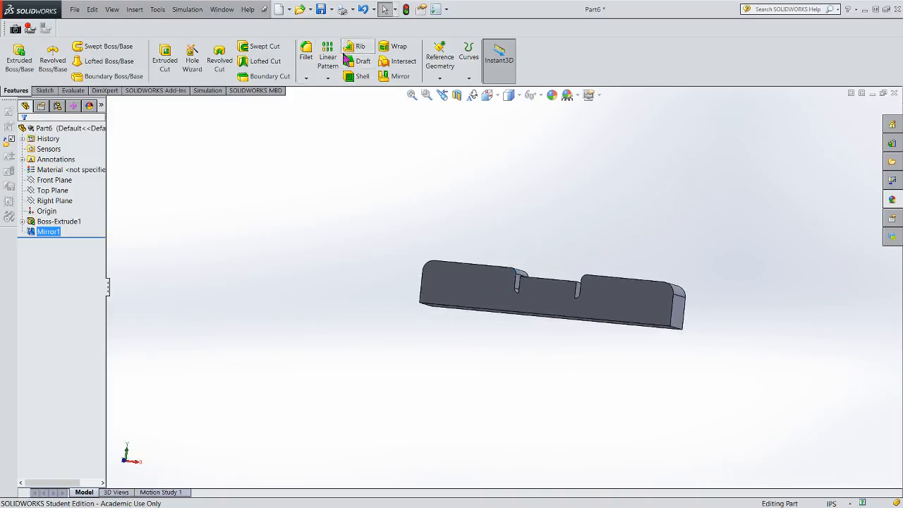
pyautogui.click(390, 76)
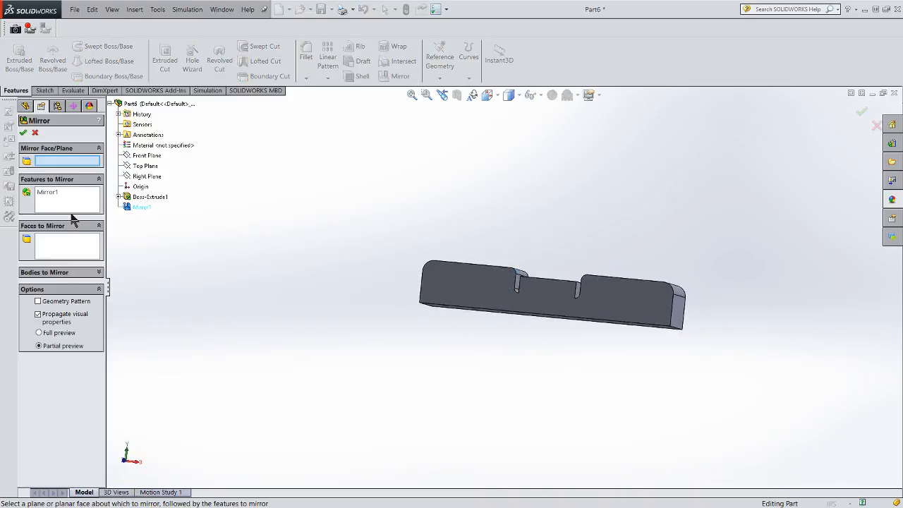
pyautogui.click(143, 165)
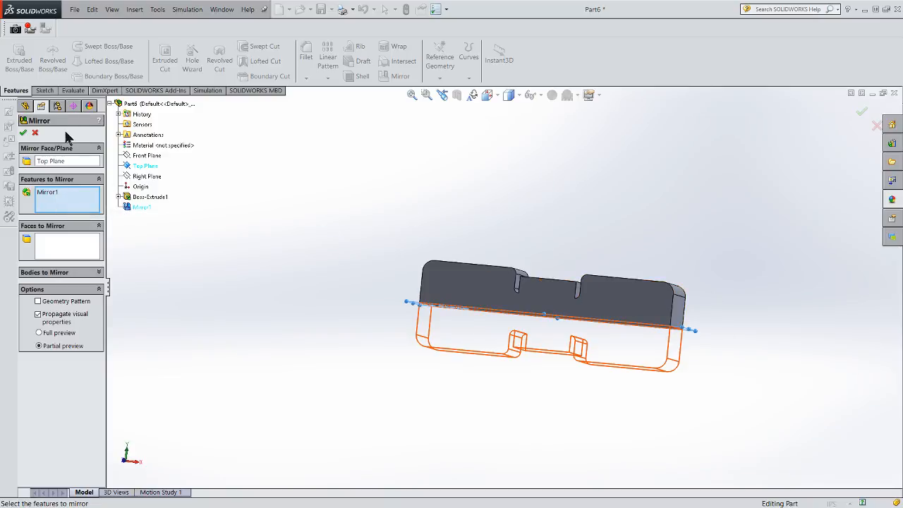
pyautogui.click(23, 132)
# Suppress both mirror features so only the extruded quarter section remains.
pyautogui.moveTo(436, 329); pyautogui.dragTo(460, 291, button='middle')
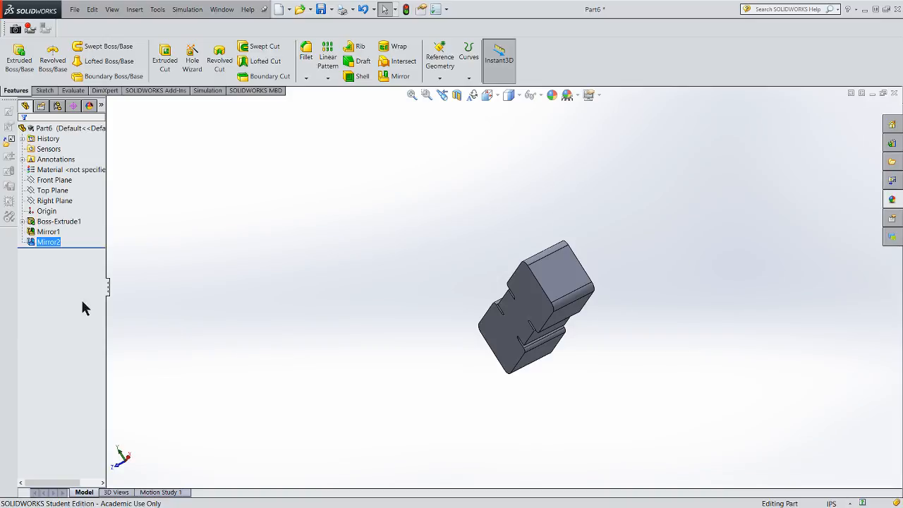
pyautogui.rightClick(47, 233)
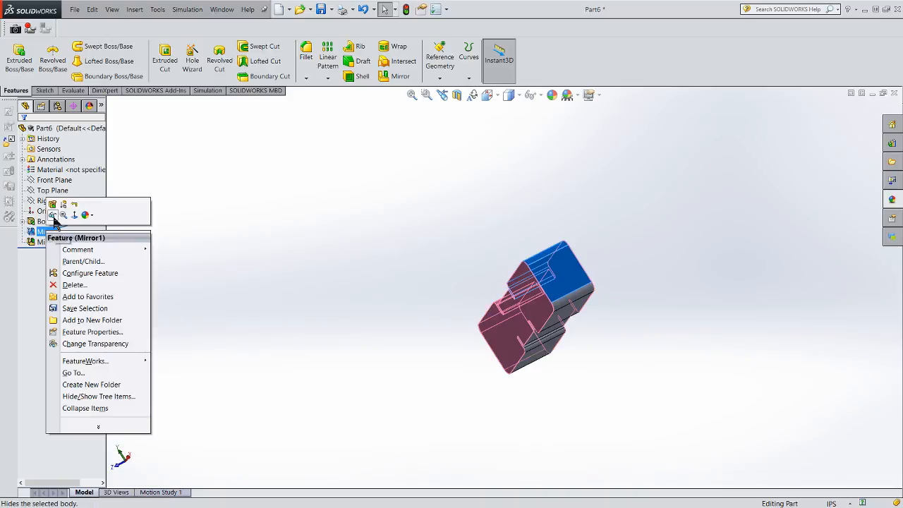
pyautogui.click(63, 208)
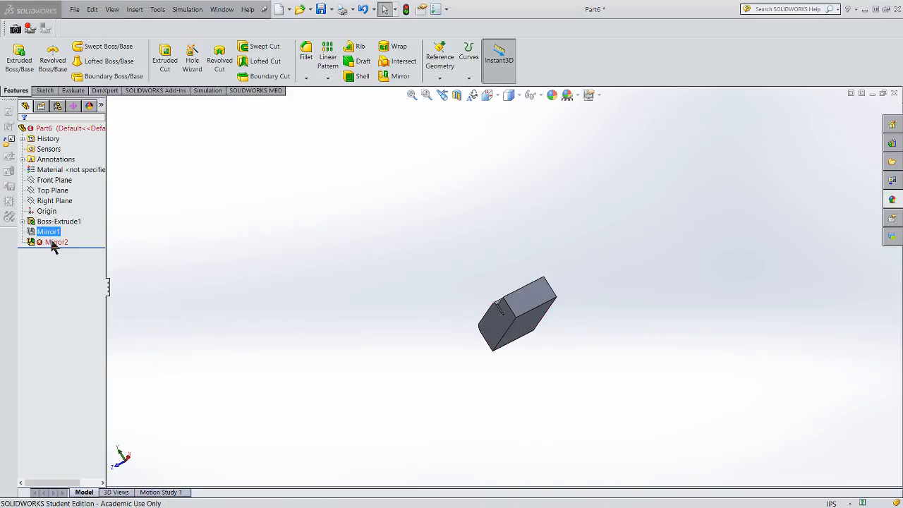
pyautogui.rightClick(51, 243)
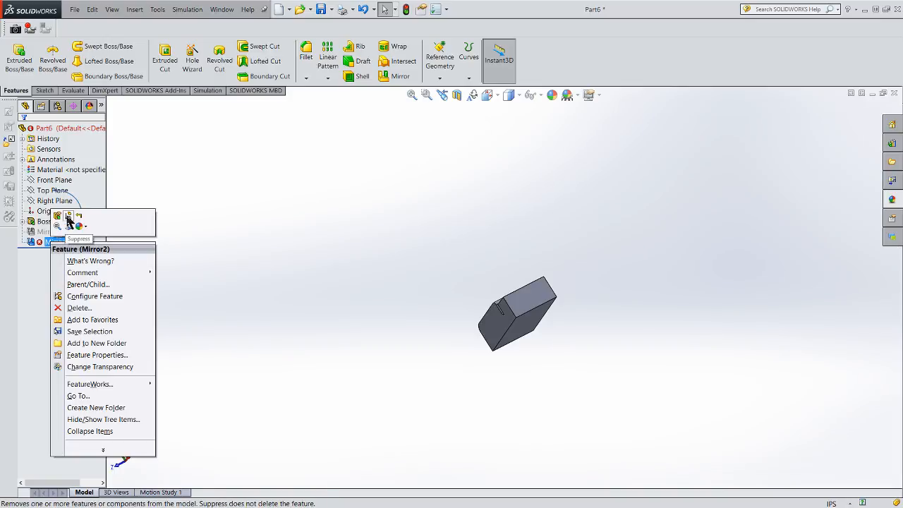
pyautogui.click(68, 221)
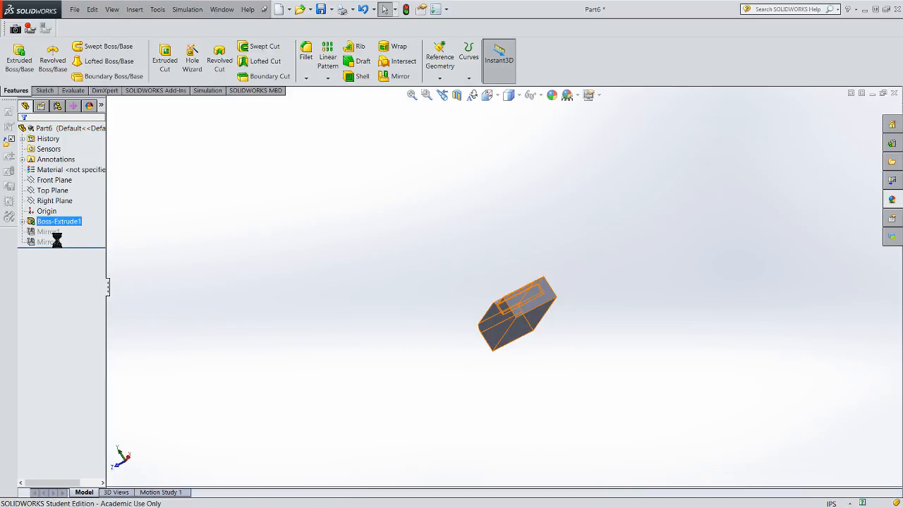
# Open the extrusion's profile sketch for editing and orient the view normal to it.
pyautogui.click(22, 223)
pyautogui.click(44, 232)
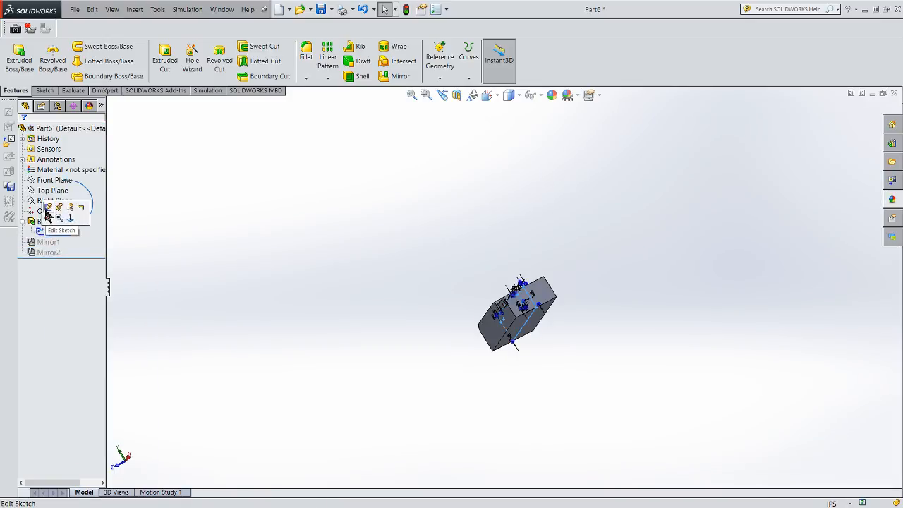
pyautogui.click(46, 208)
pyautogui.rightClick(53, 234)
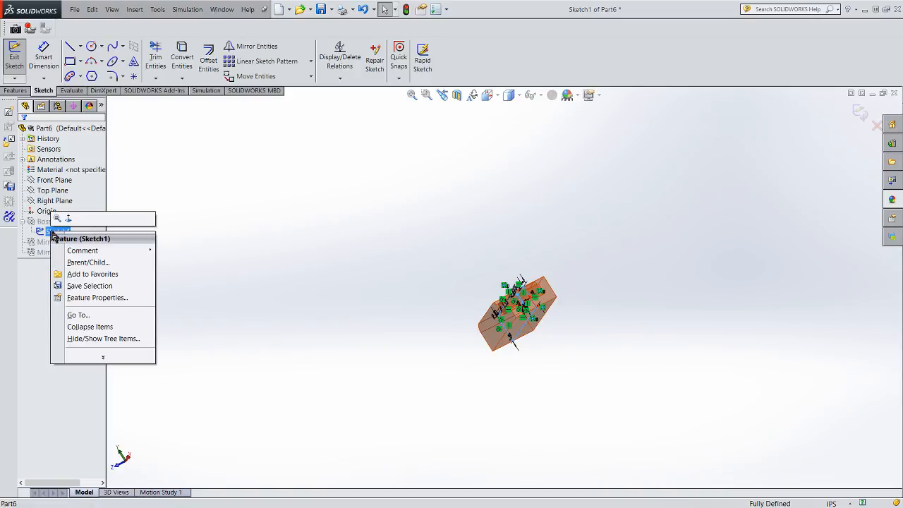
pyautogui.click(68, 218)
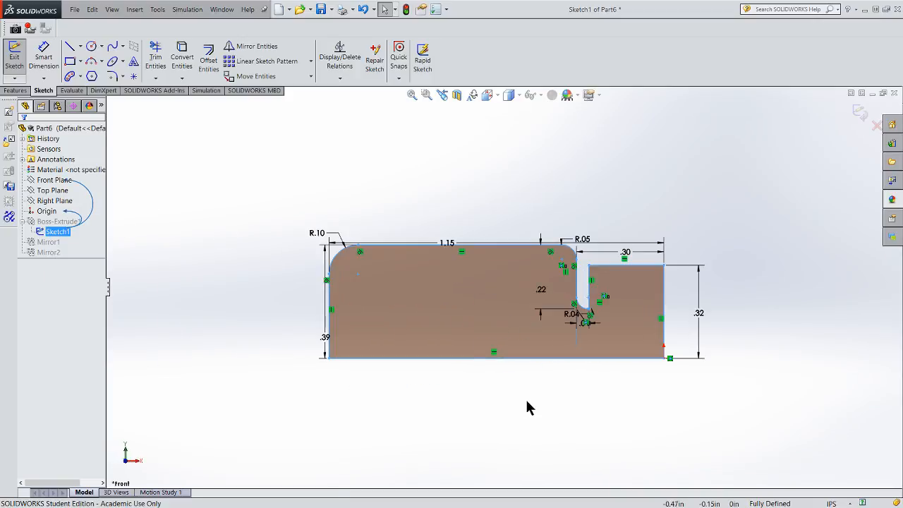
# Mirror the whole quarter-section sketch about its right vertical edge line, keeping the original.
pyautogui.scroll(1, 525, 402)
pyautogui.scroll(3, 528, 326)
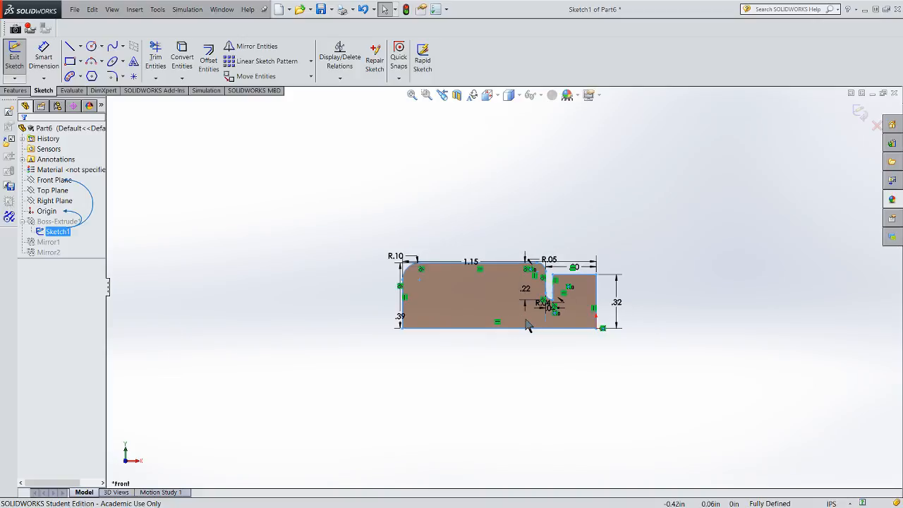
pyautogui.scroll(-2, 600, 288)
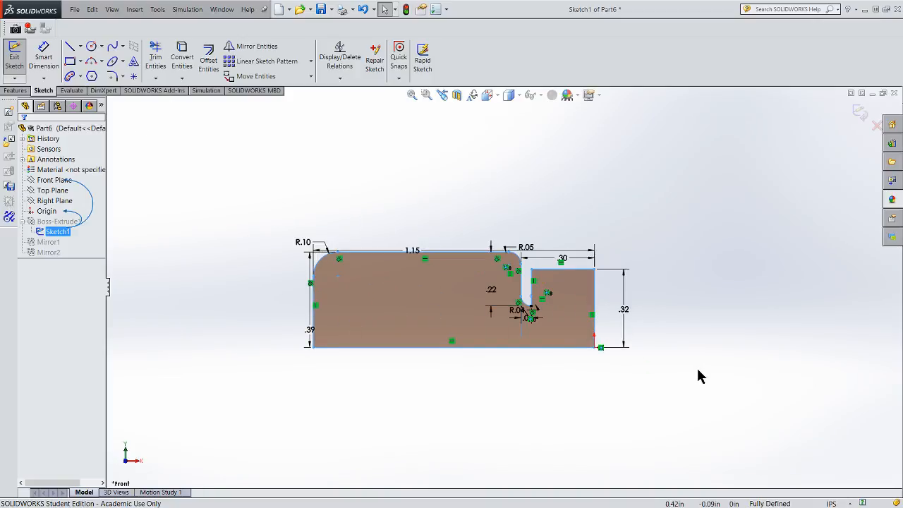
pyautogui.moveTo(665, 378)
pyautogui.mouseDown()
pyautogui.moveTo(425, 326)
pyautogui.moveTo(249, 213)
pyautogui.moveTo(252, 196)
pyautogui.mouseUp()
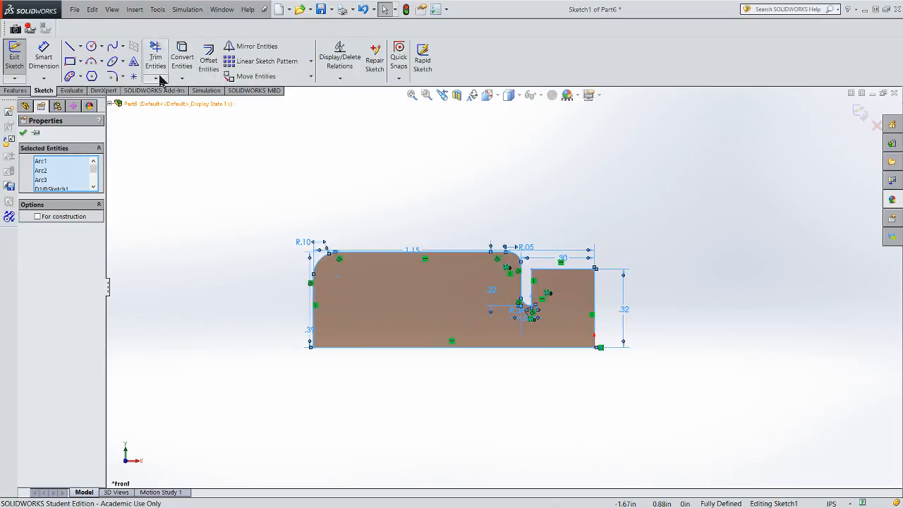
pyautogui.click(255, 47)
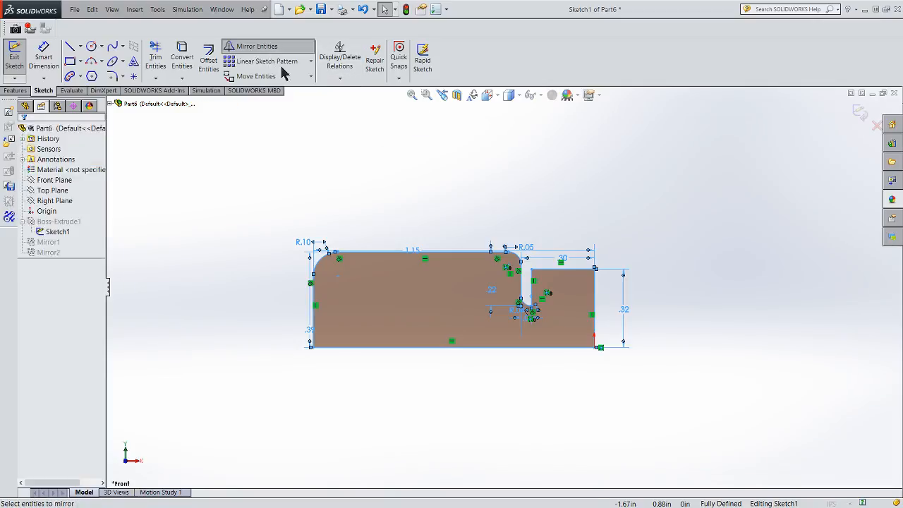
pyautogui.click(596, 311)
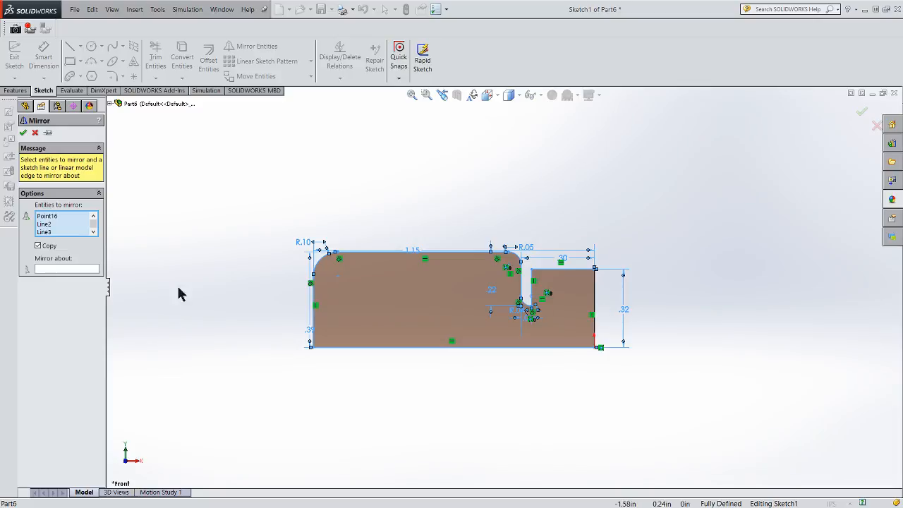
pyautogui.click(60, 268)
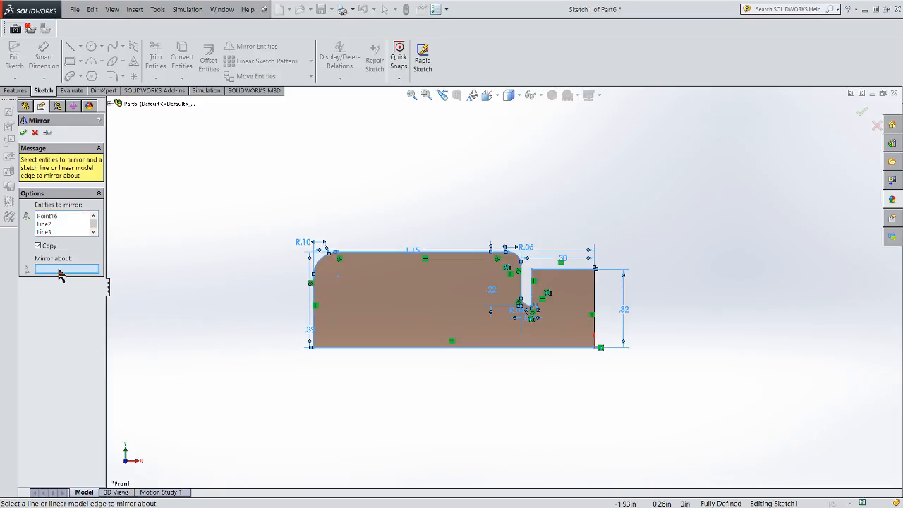
pyautogui.click(596, 311)
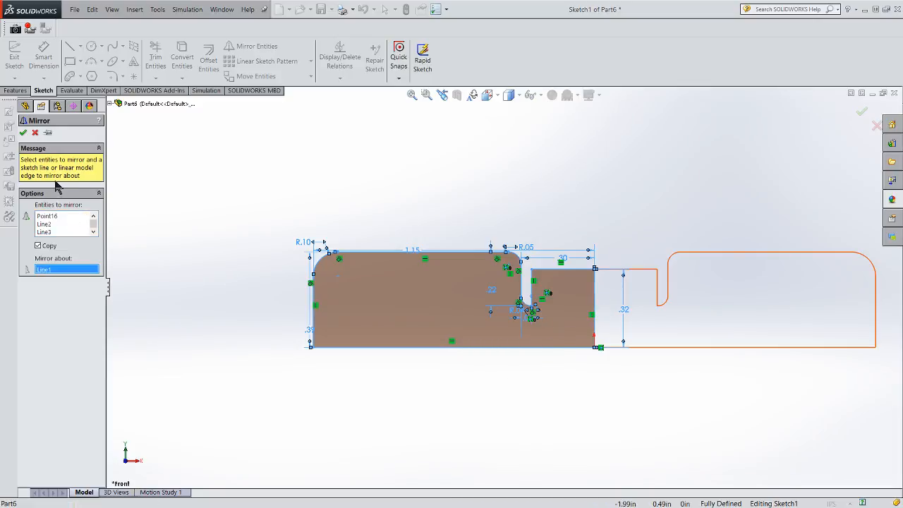
pyautogui.click(23, 132)
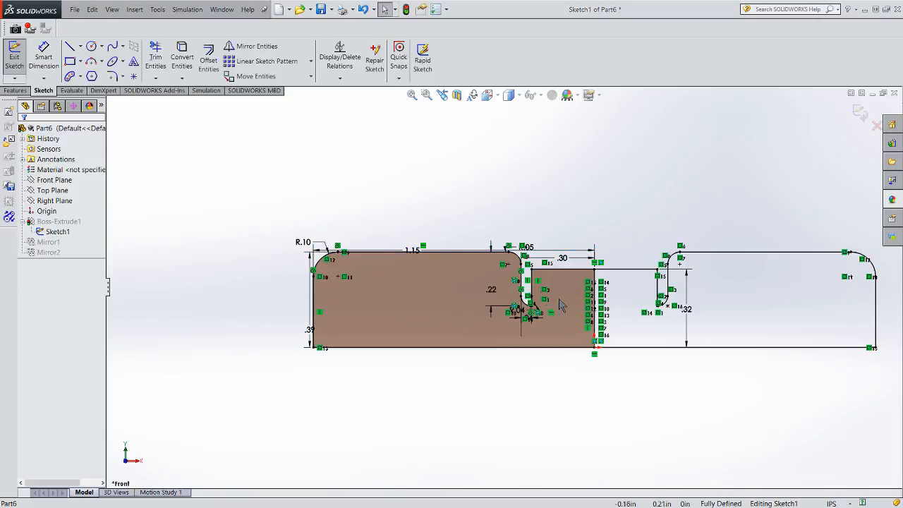
# Mirror the entire half-profile sketch about its bottom horizontal line, keeping the original.
pyautogui.moveTo(331, 201)
pyautogui.mouseDown()
pyautogui.moveTo(445, 329)
pyautogui.moveTo(790, 357)
pyautogui.mouseUp()
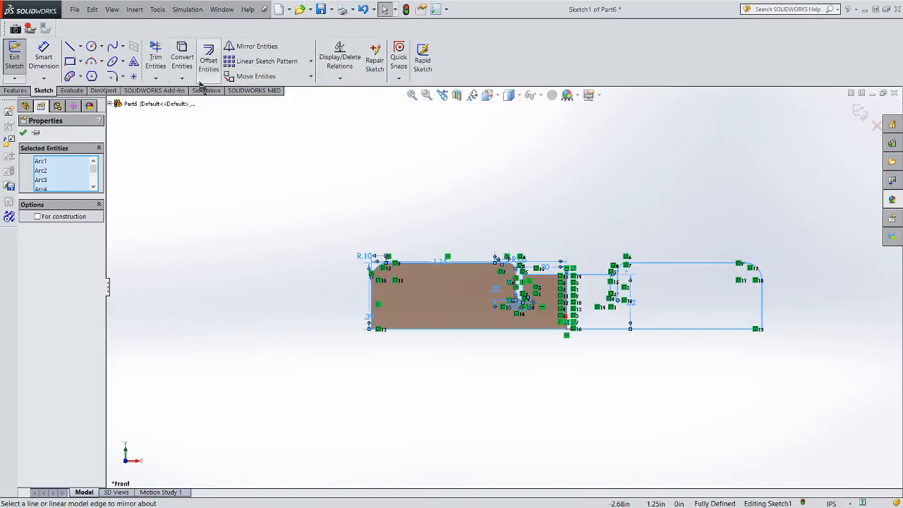
pyautogui.click(234, 49)
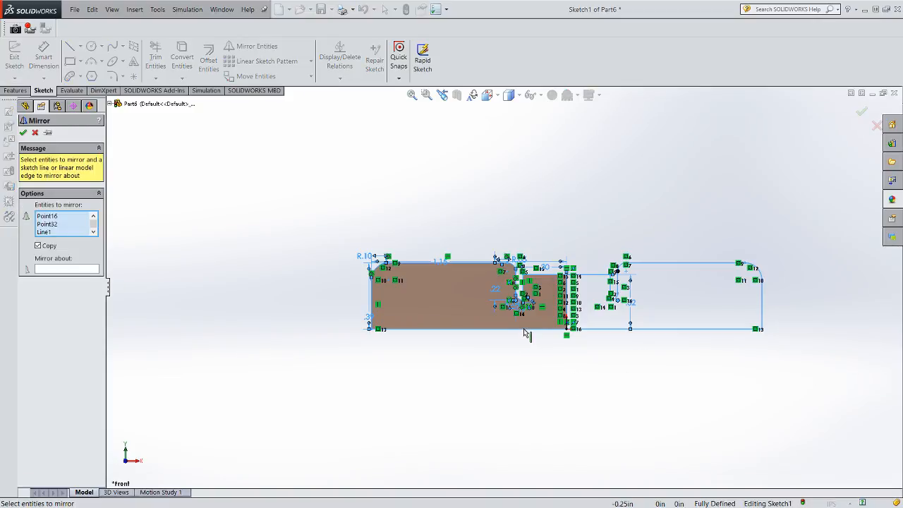
pyautogui.click(70, 271)
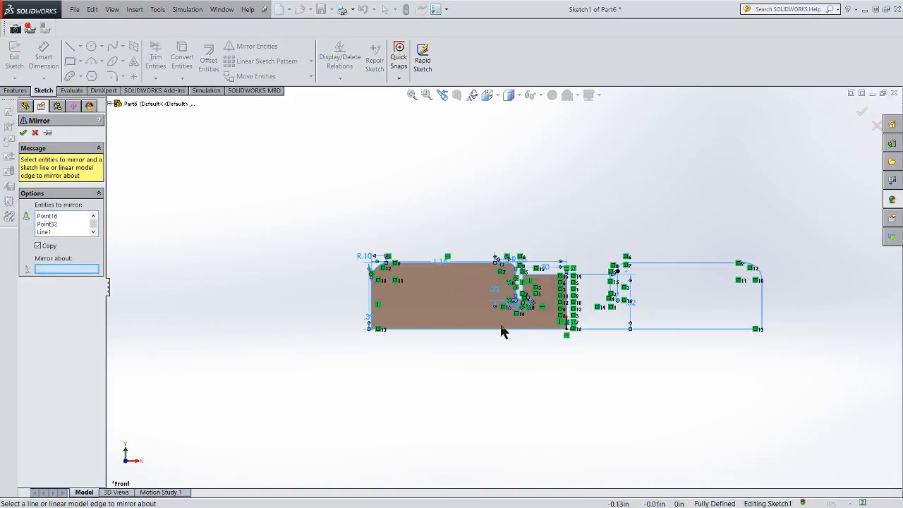
pyautogui.click(555, 330)
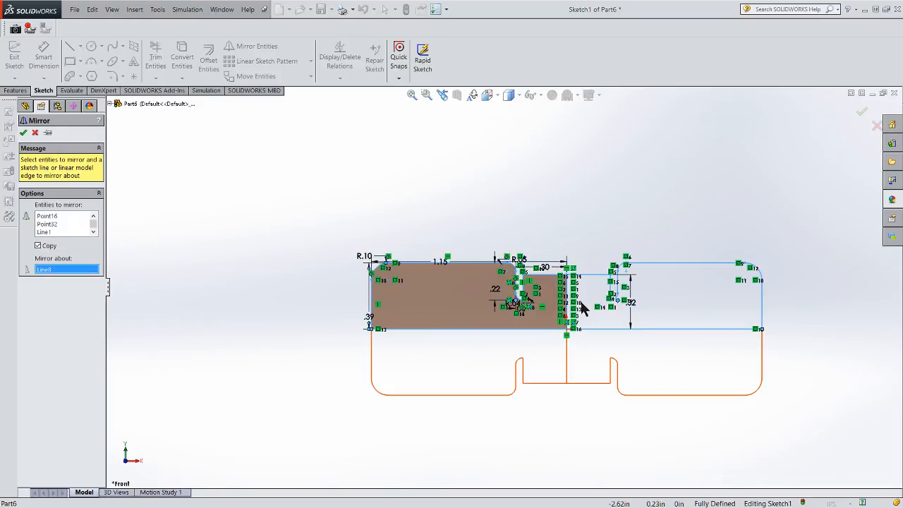
pyautogui.click(23, 133)
# Examine the fully mirrored sketch and its sketch relations around the notches and the centre lines.
pyautogui.scroll(3, 607, 346)
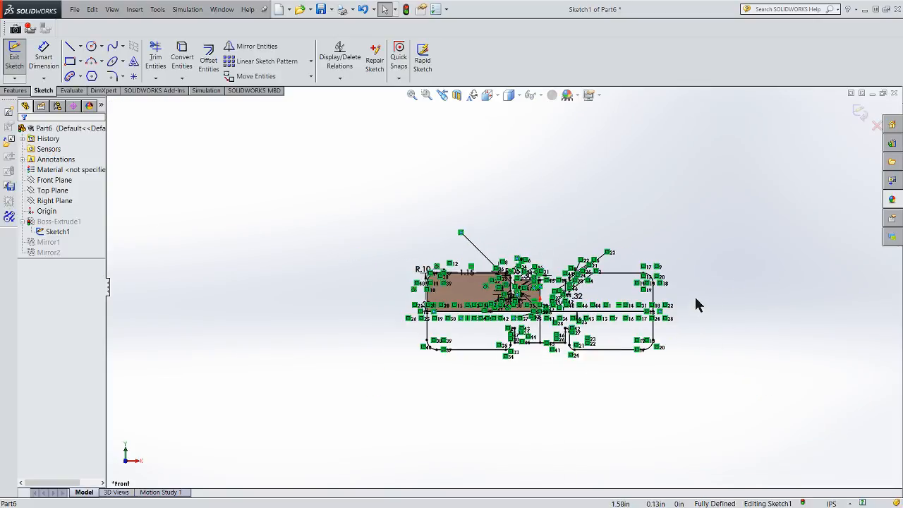
pyautogui.scroll(-4, 607, 333)
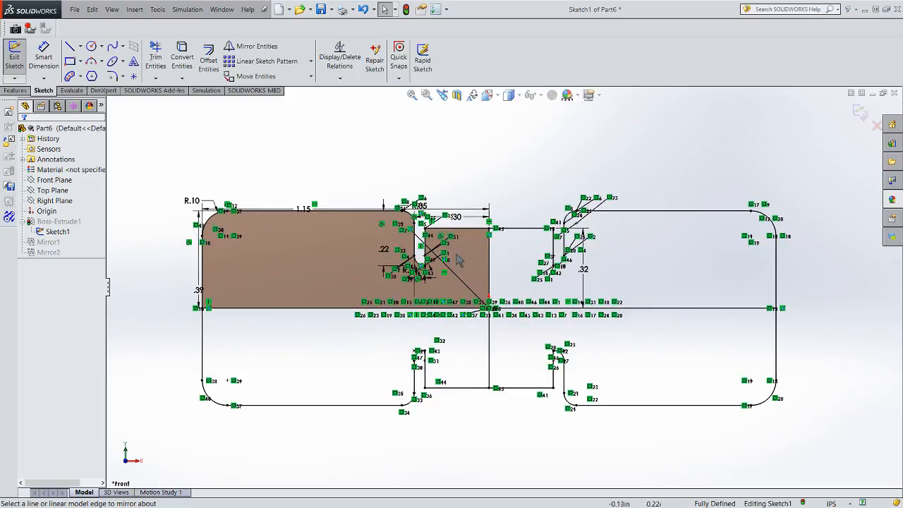
pyautogui.scroll(-2, 571, 260)
pyautogui.scroll(4, 564, 272)
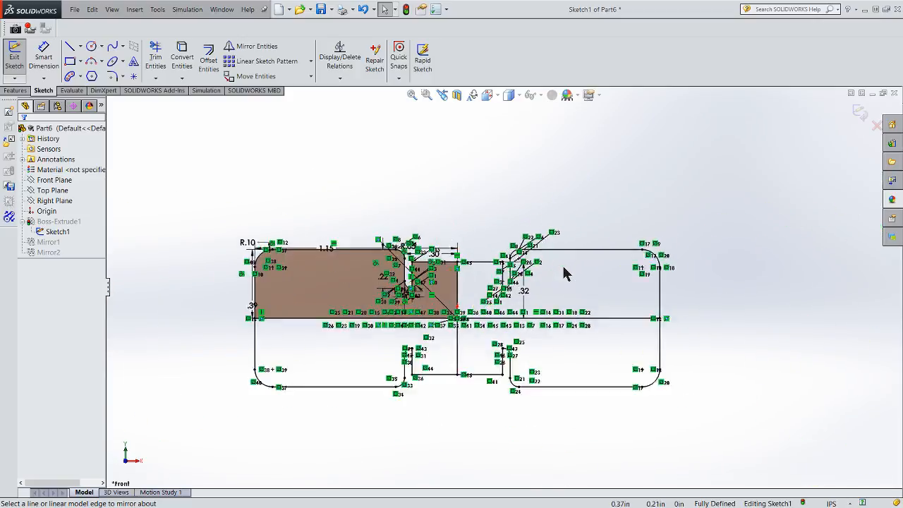
pyautogui.scroll(-3, 564, 272)
pyautogui.scroll(3, 565, 272)
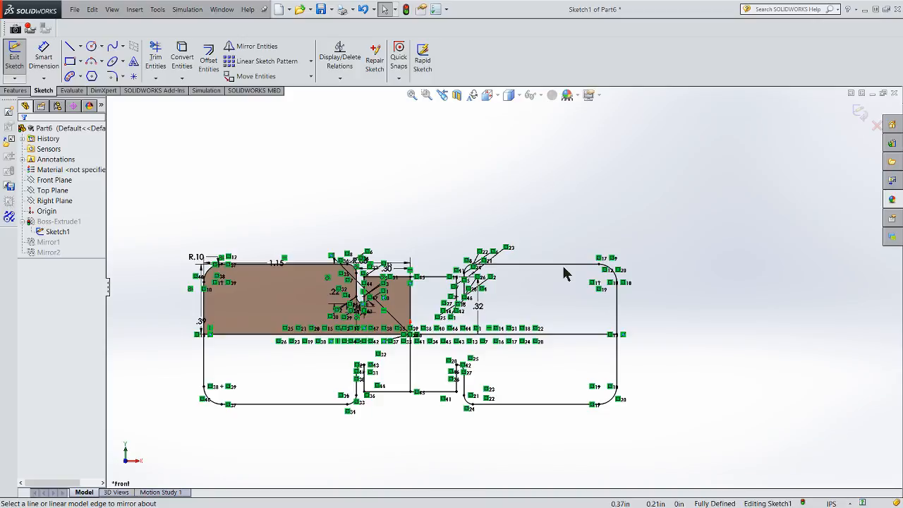
pyautogui.scroll(1, 562, 267)
pyautogui.scroll(-2, 564, 268)
pyautogui.scroll(1, 563, 268)
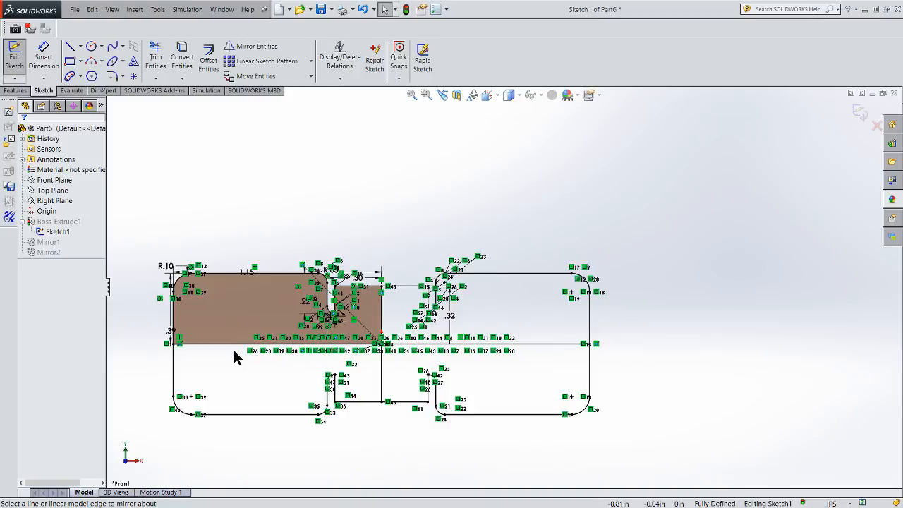
# Set the radius of the profile's upper-left outer corner fillet to 0.05 in.
pyautogui.scroll(1, 235, 351)
pyautogui.scroll(-1, 235, 347)
pyautogui.doubleClick(242, 257)
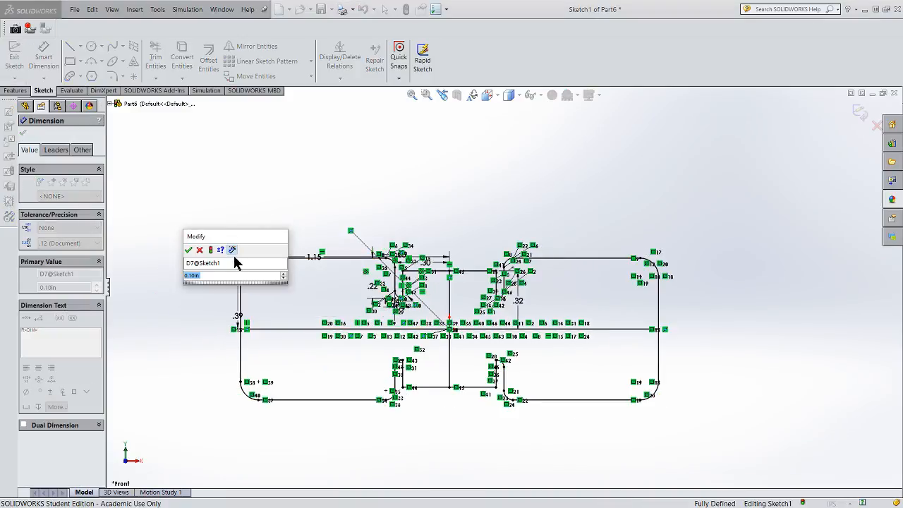
pyautogui.write('.05')
pyautogui.press('Return')
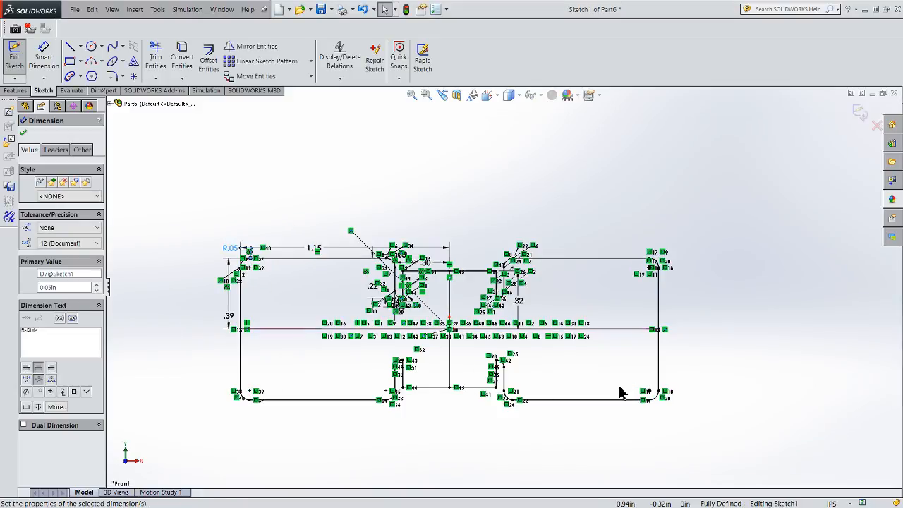
# Try to exit the sketch, run Check Sketch for Feature on the extrusion profile, and accept the offered sketch fix.
pyautogui.scroll(-2, 621, 389)
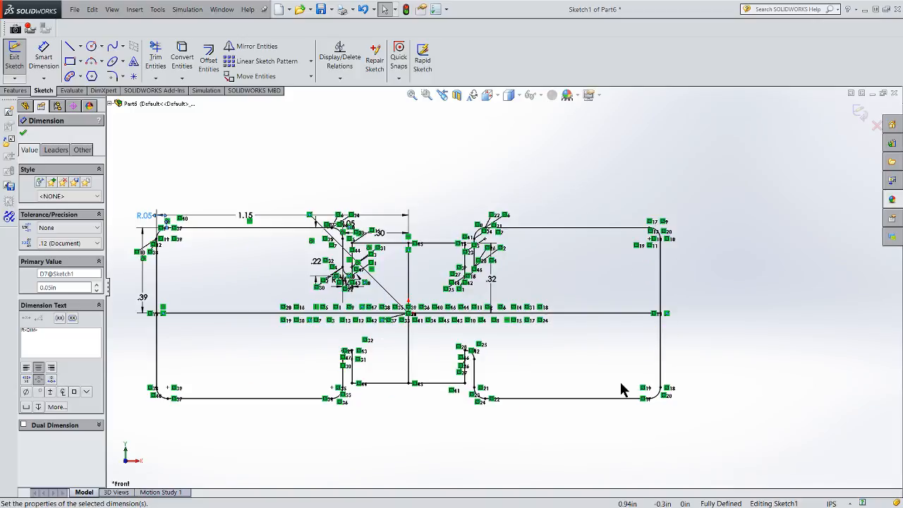
pyautogui.scroll(2, 458, 349)
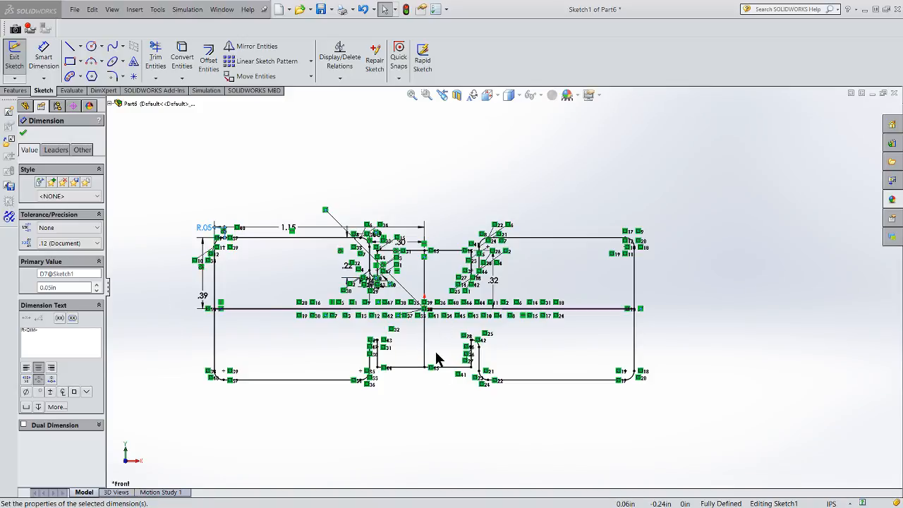
pyautogui.scroll(-1, 432, 358)
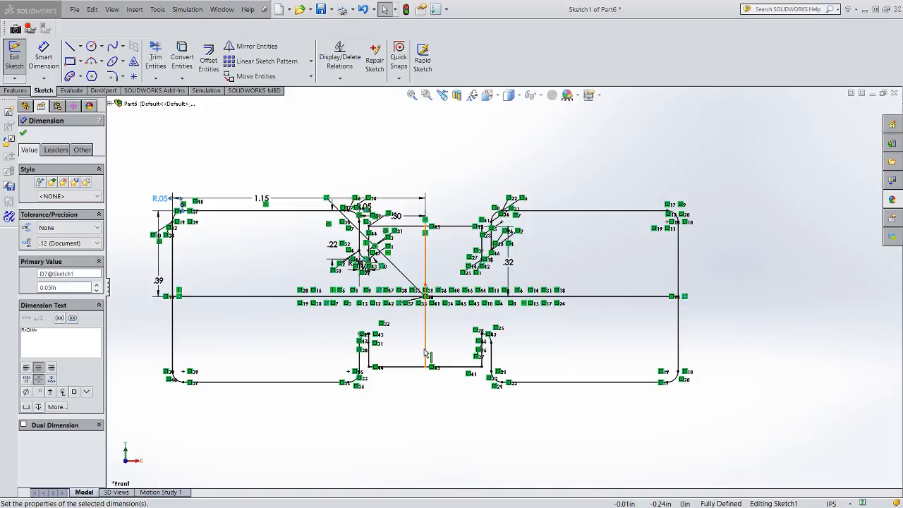
pyautogui.scroll(2, 426, 354)
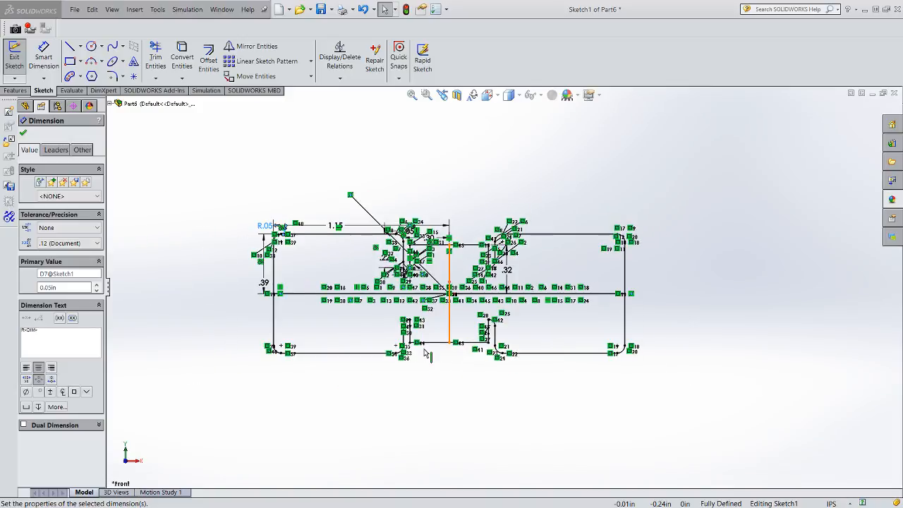
pyautogui.scroll(1, 427, 355)
pyautogui.click(19, 74)
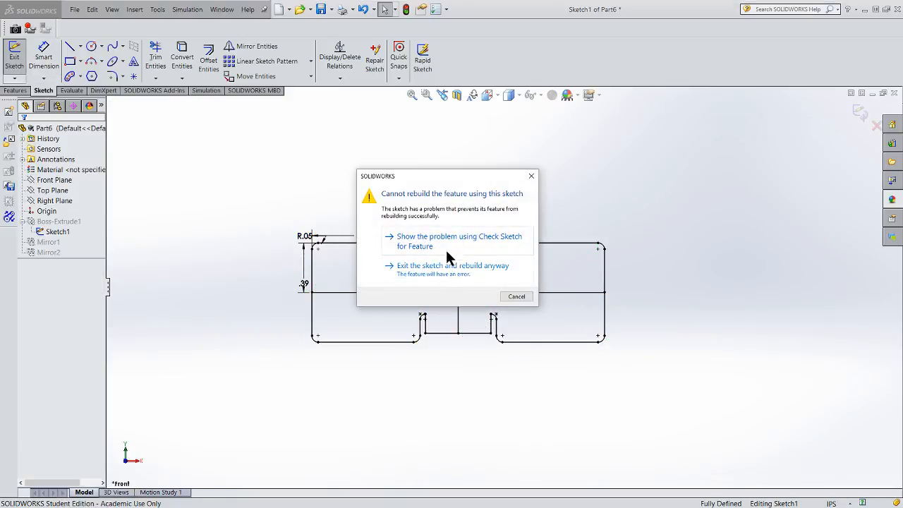
pyautogui.click(421, 248)
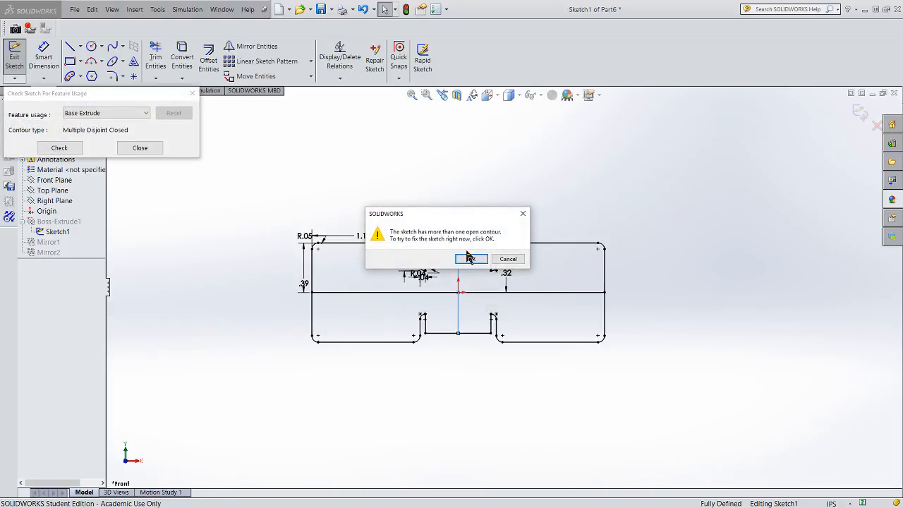
pyautogui.click(472, 259)
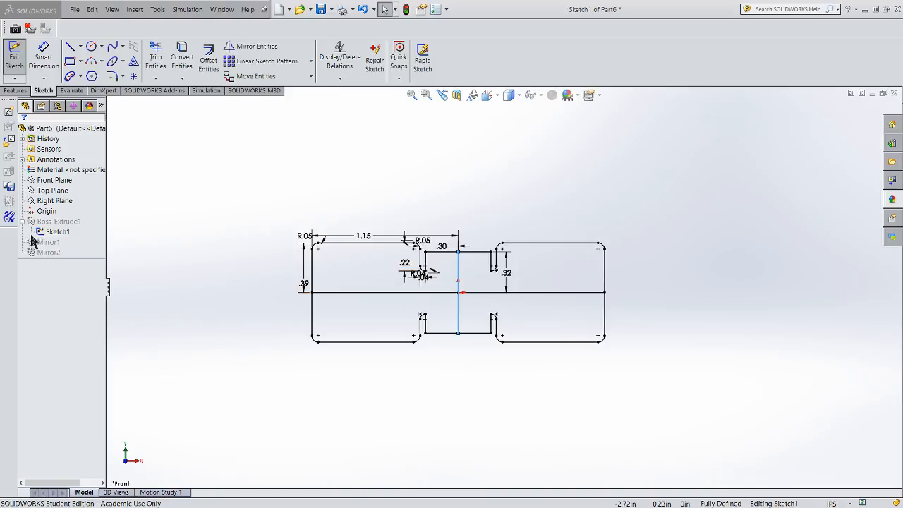
pyautogui.click(67, 233)
pyautogui.click(458, 296)
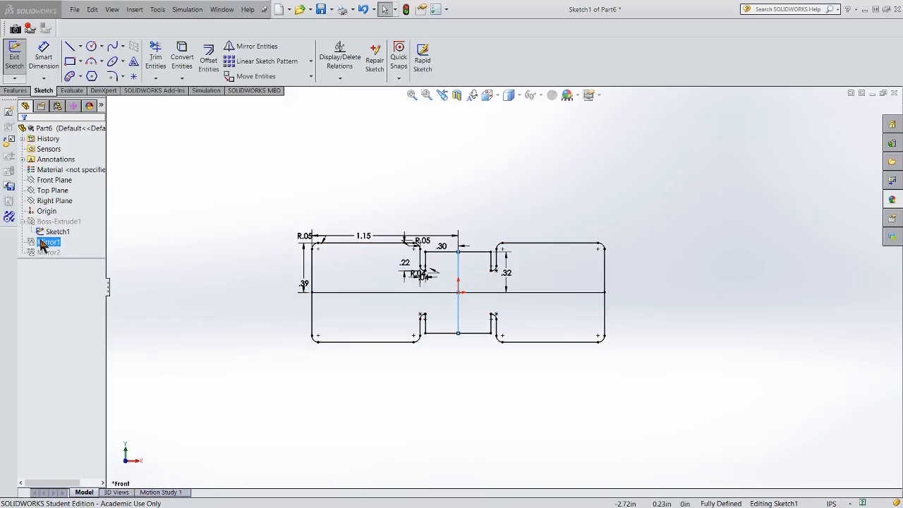
pyautogui.click(42, 237)
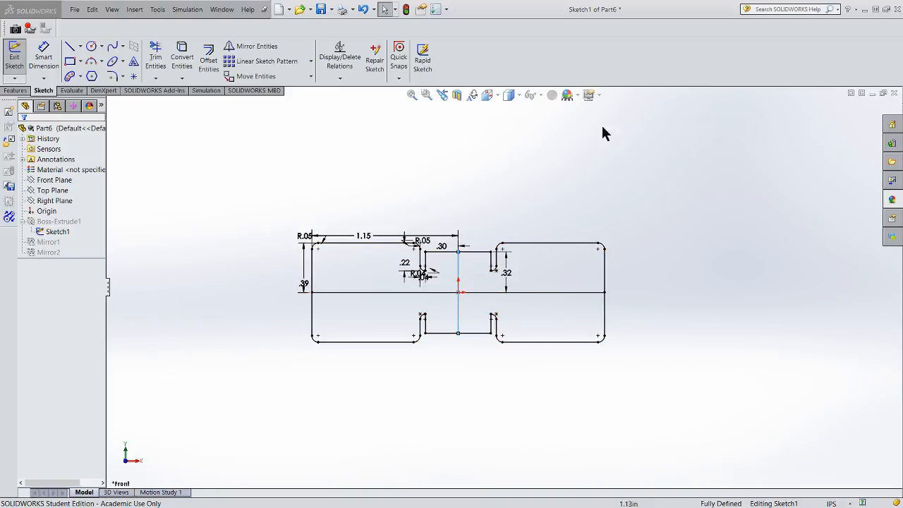